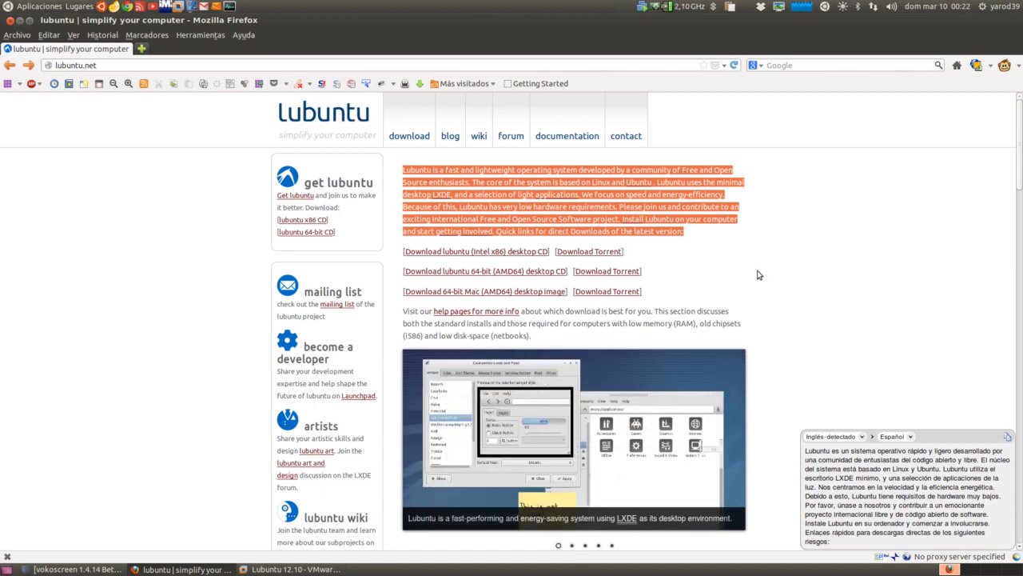
Clear the orange text selection on lubuntu.net and dismiss the Spanish translation popup
{"action": "left_click", "coordinate": [708, 257]}
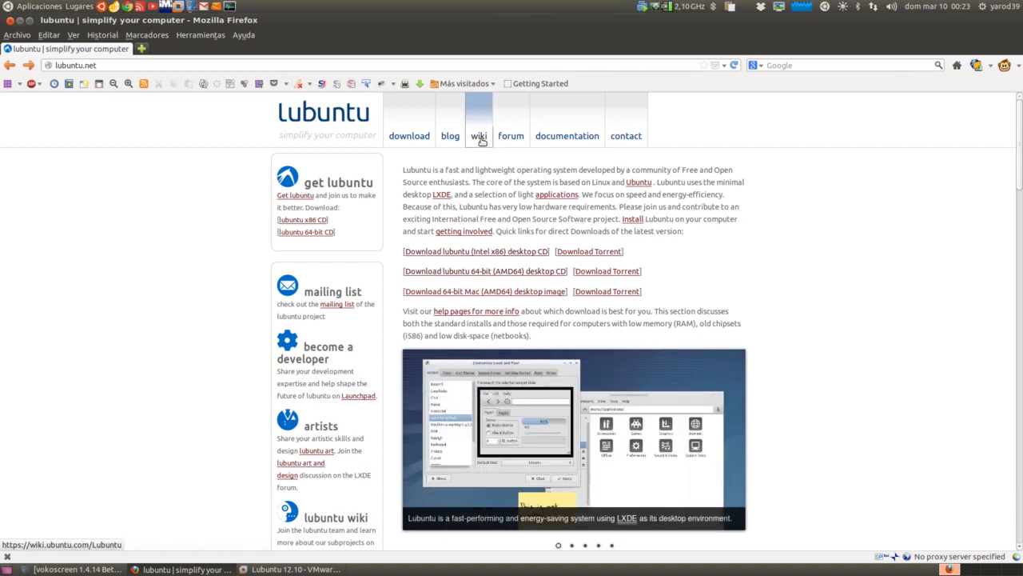
Read through the Lubuntu Ubuntu Wiki page, including its system requirements, then close Firefox
{"action": "left_click", "coordinate": [480, 138]}
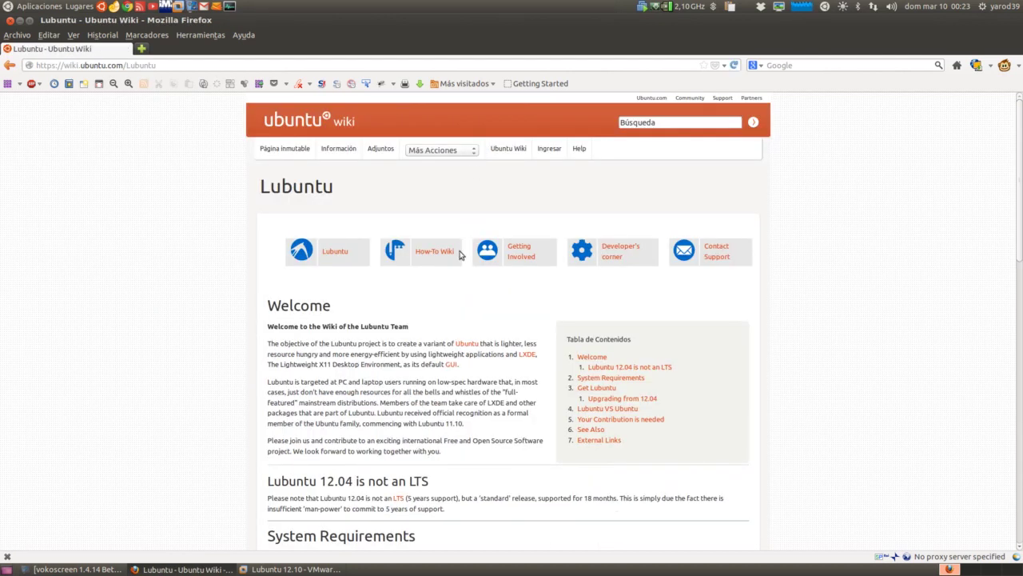
{"action": "scroll", "coordinate": [461, 295], "scroll_direction": "down", "scroll_amount": 3}
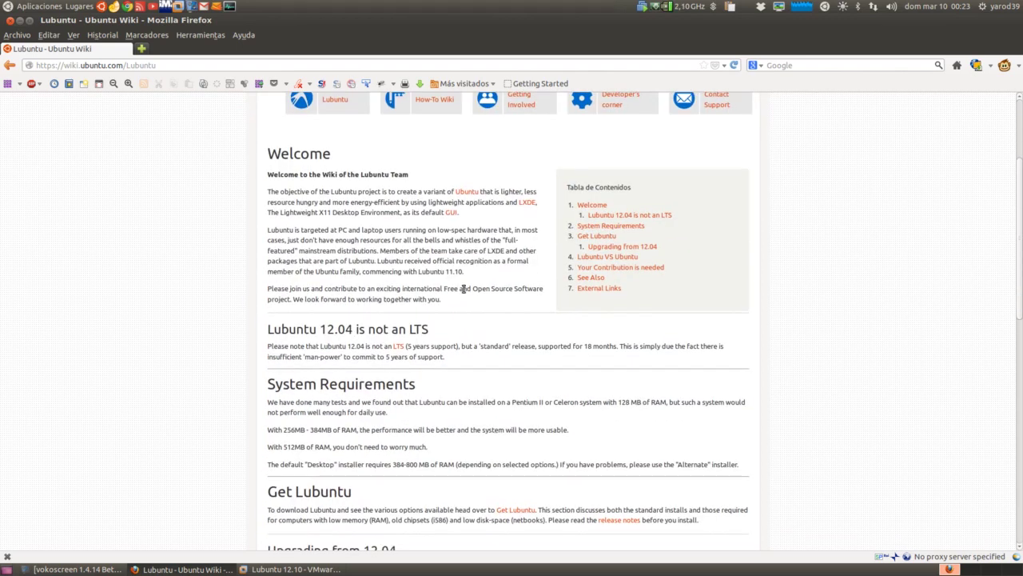
{"action": "scroll", "coordinate": [462, 288], "scroll_direction": "down", "scroll_amount": 2}
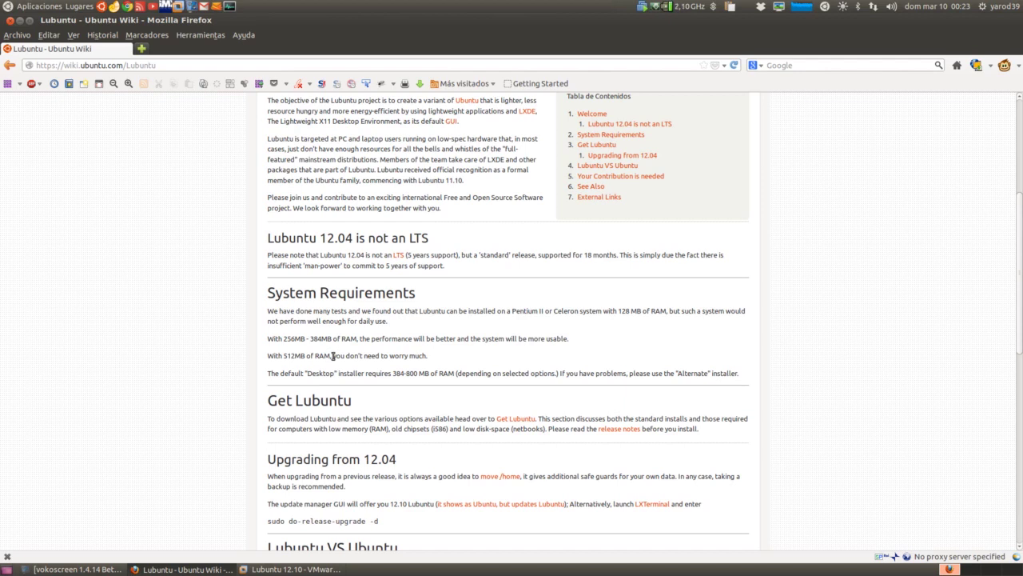
{"action": "scroll", "coordinate": [332, 355], "scroll_direction": "up", "scroll_amount": 5}
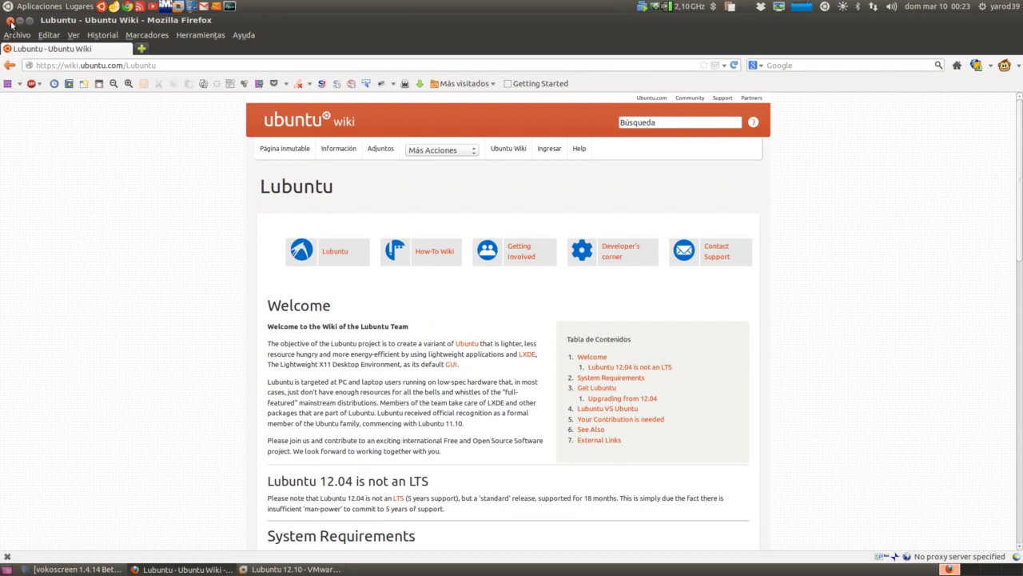
{"action": "left_click", "coordinate": [11, 23]}
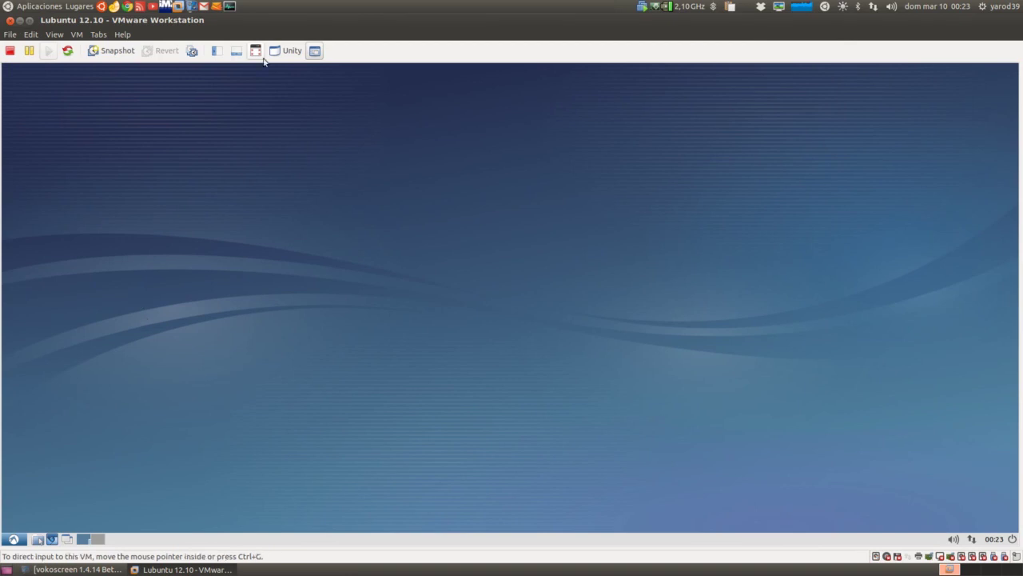
Put the Lubuntu VM in full screen, toggling it off and back on, and dismiss the desktop menus
{"action": "left_click", "coordinate": [257, 51]}
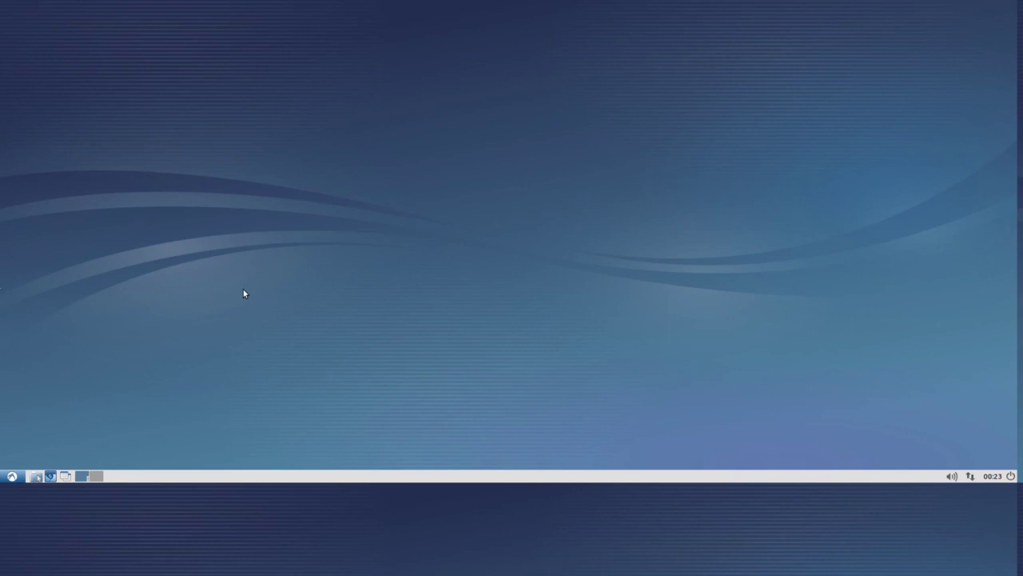
{"action": "right_click", "coordinate": [167, 389]}
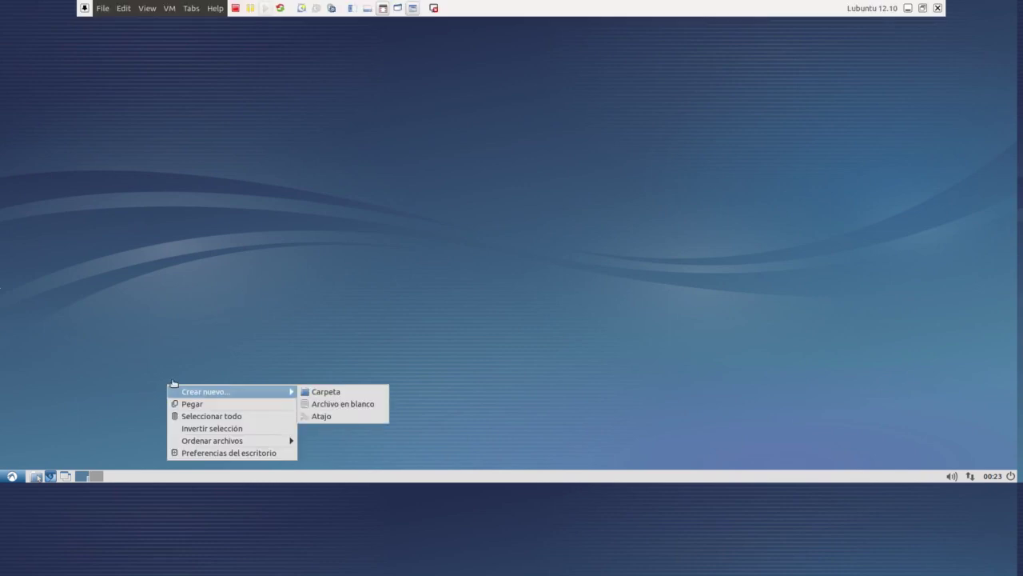
{"action": "left_click", "coordinate": [273, 178]}
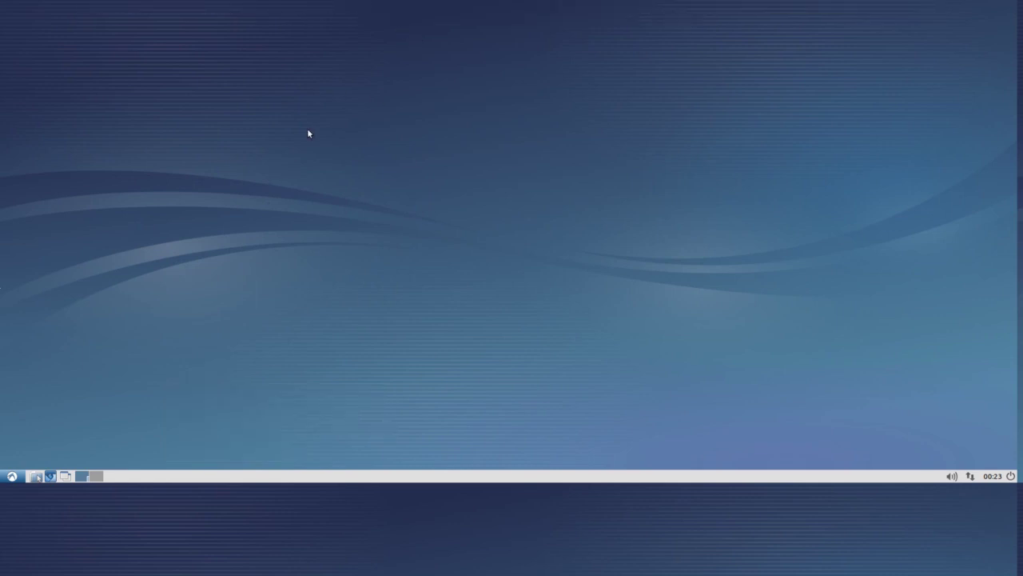
{"action": "right_click", "coordinate": [262, 320]}
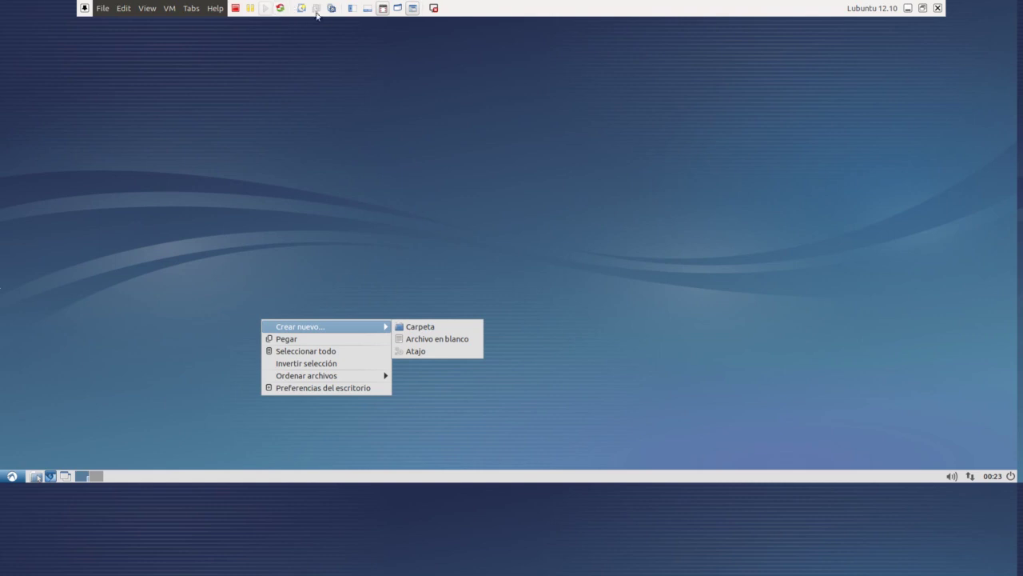
{"action": "left_click", "coordinate": [367, 9]}
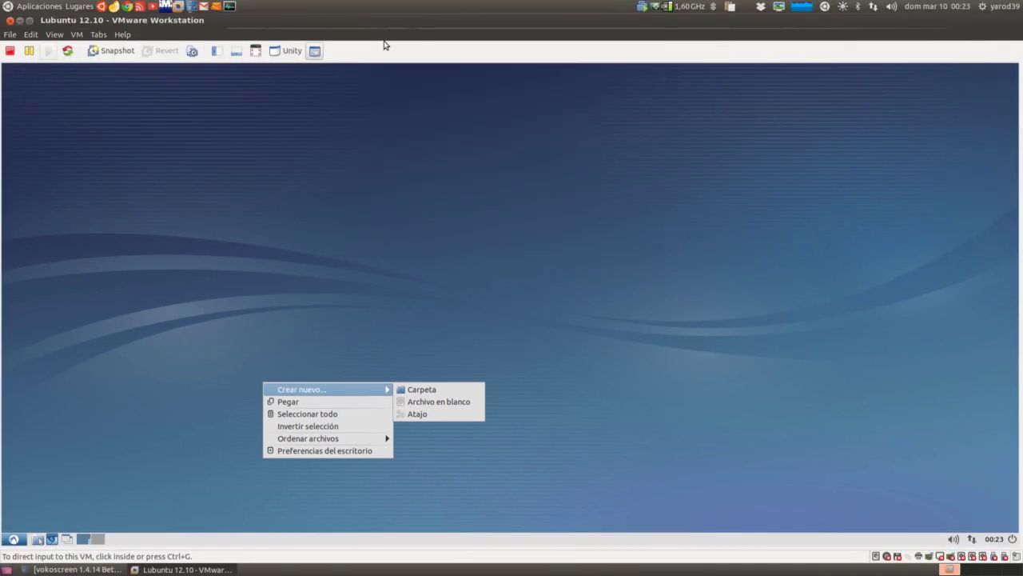
{"action": "left_click", "coordinate": [255, 50]}
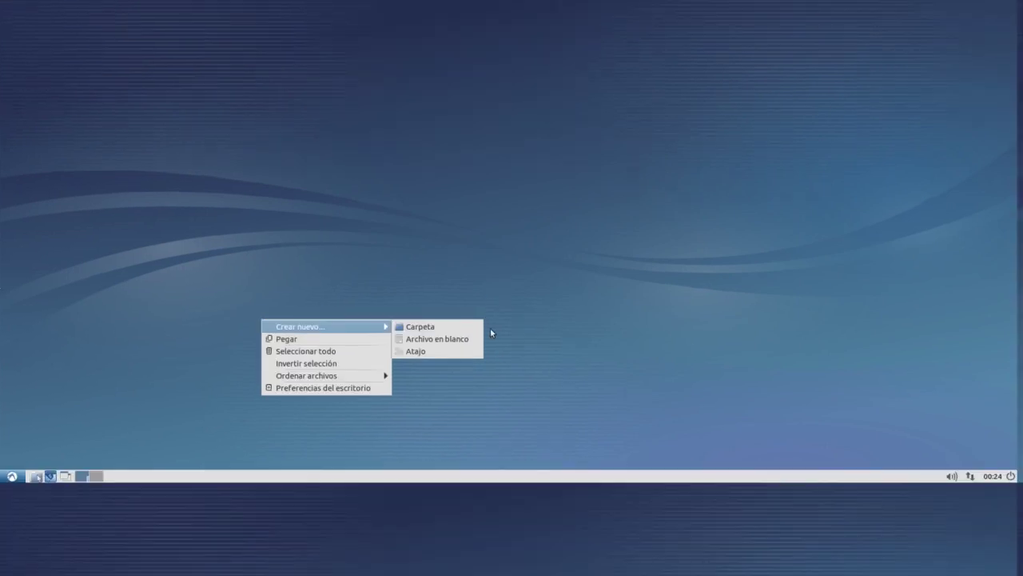
{"action": "left_click", "coordinate": [156, 408]}
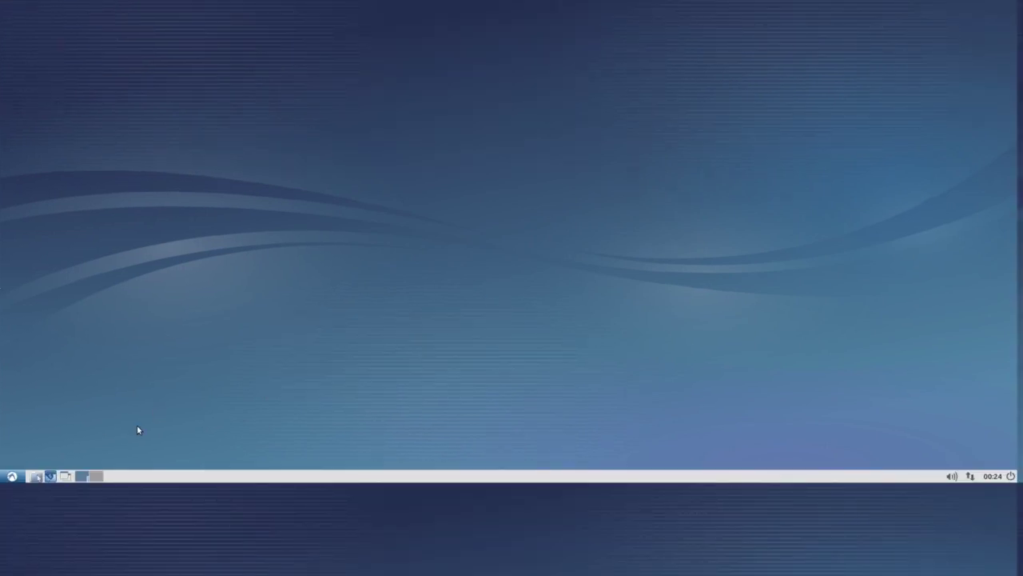
Choose the windmill silhouette photo as the Tapiz in Preferencias del escritorio and close the dialog
{"action": "right_click", "coordinate": [202, 394]}
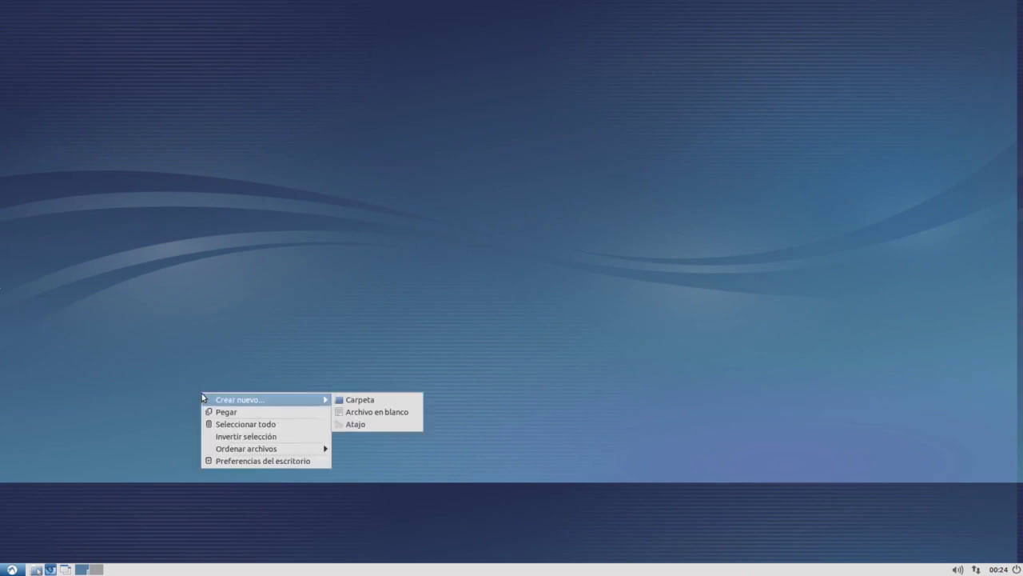
{"action": "left_click", "coordinate": [257, 461]}
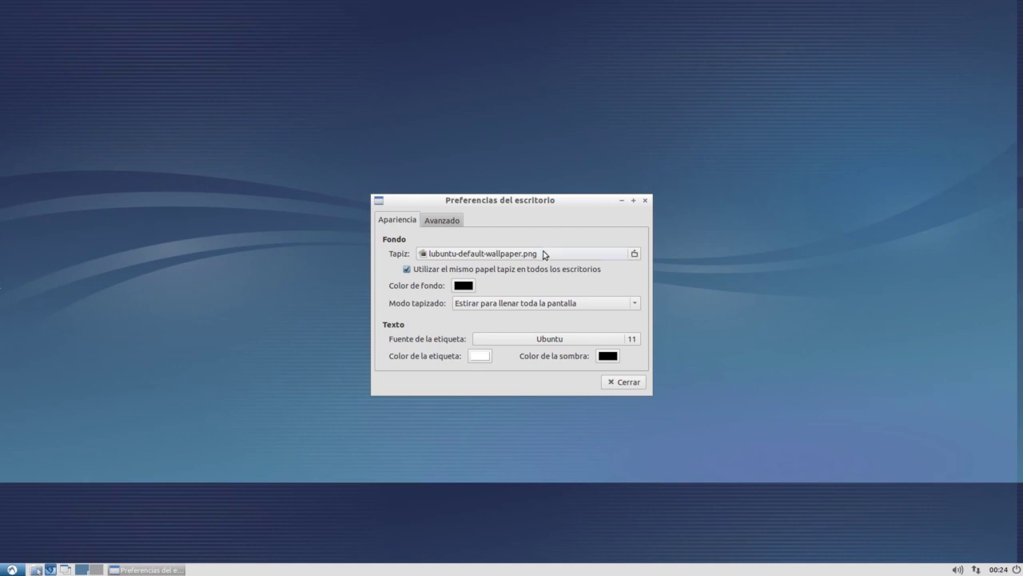
{"action": "left_click", "coordinate": [544, 255]}
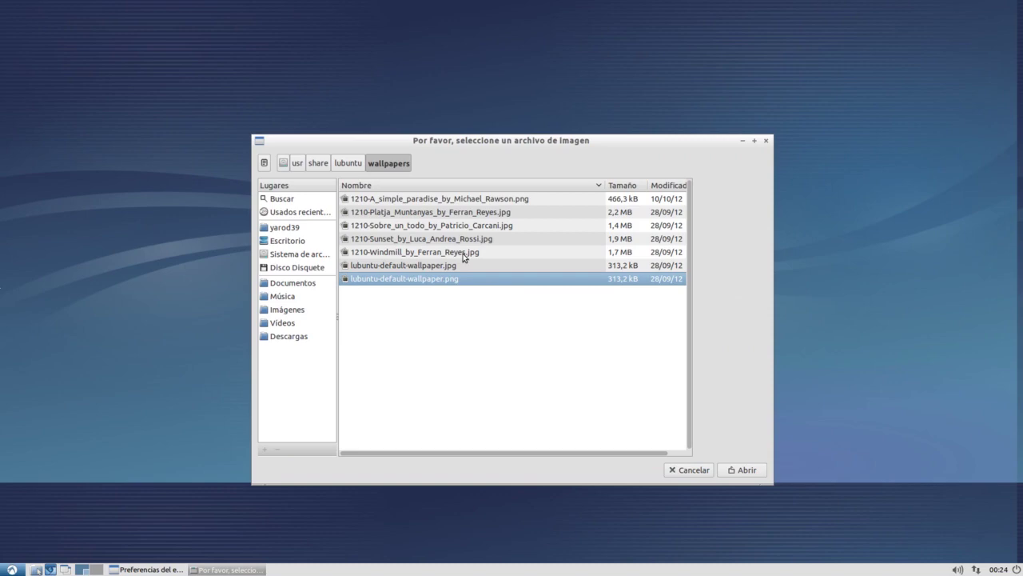
{"action": "double_click", "coordinate": [463, 253]}
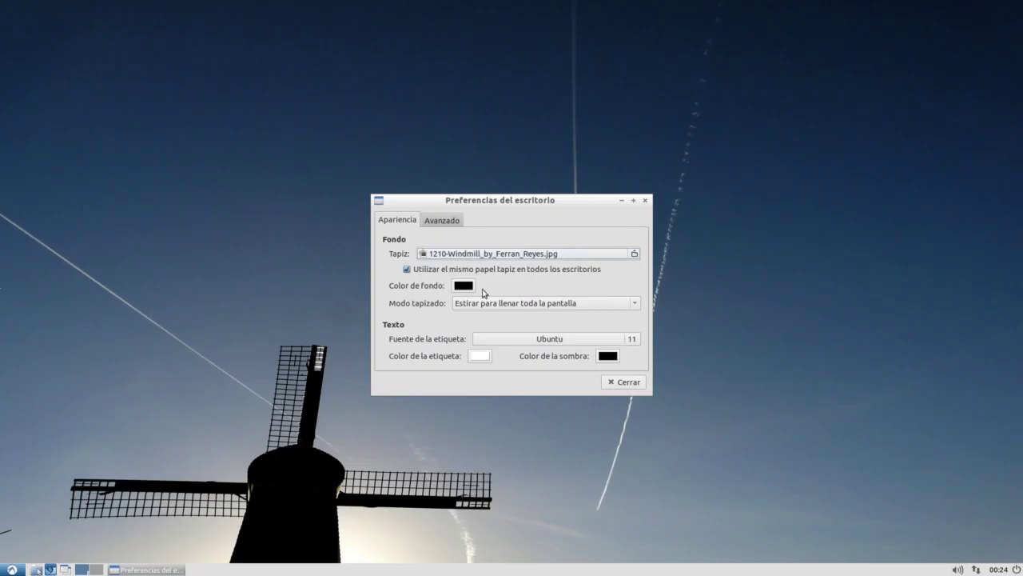
{"action": "left_click", "coordinate": [618, 386]}
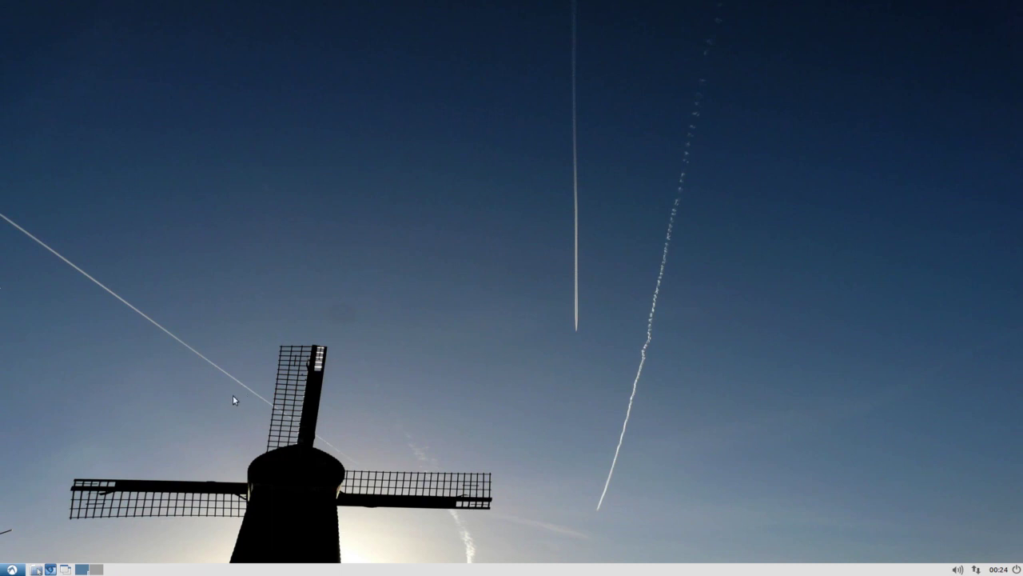
{"action": "left_click", "coordinate": [97, 569]}
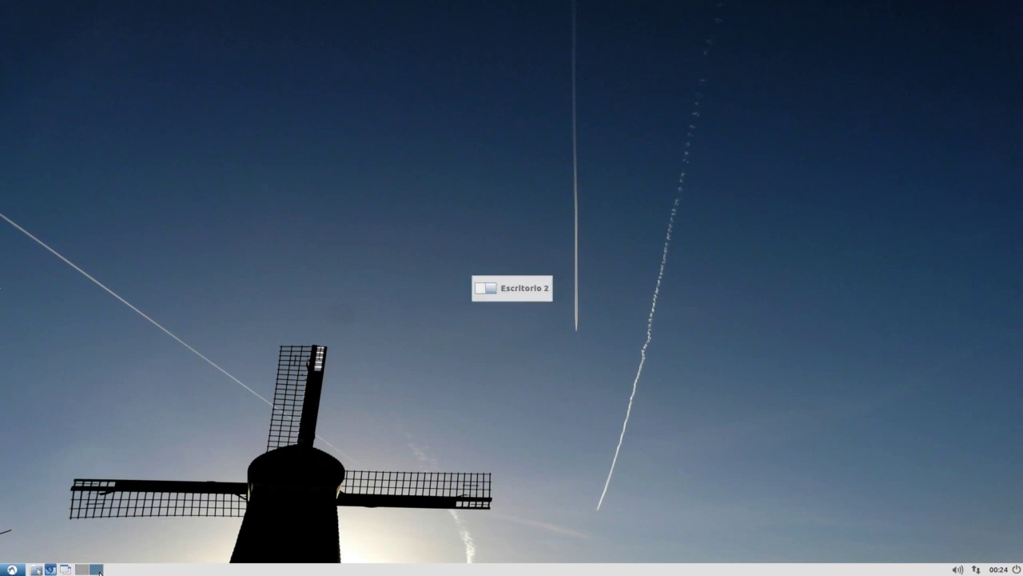
{"action": "left_click", "coordinate": [83, 570]}
{"action": "left_click", "coordinate": [12, 569]}
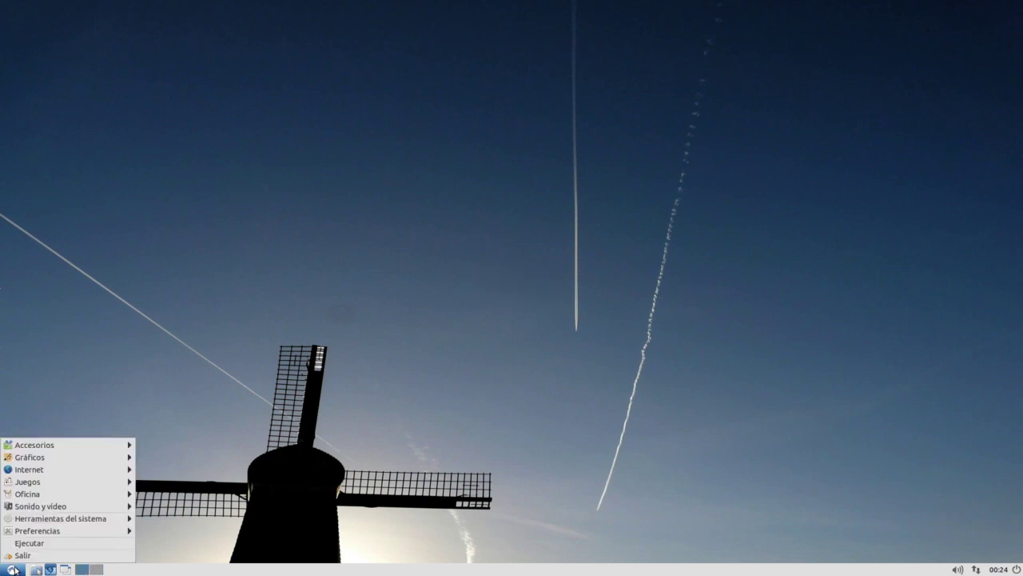
{"action": "mouse_move", "coordinate": [29, 509]}
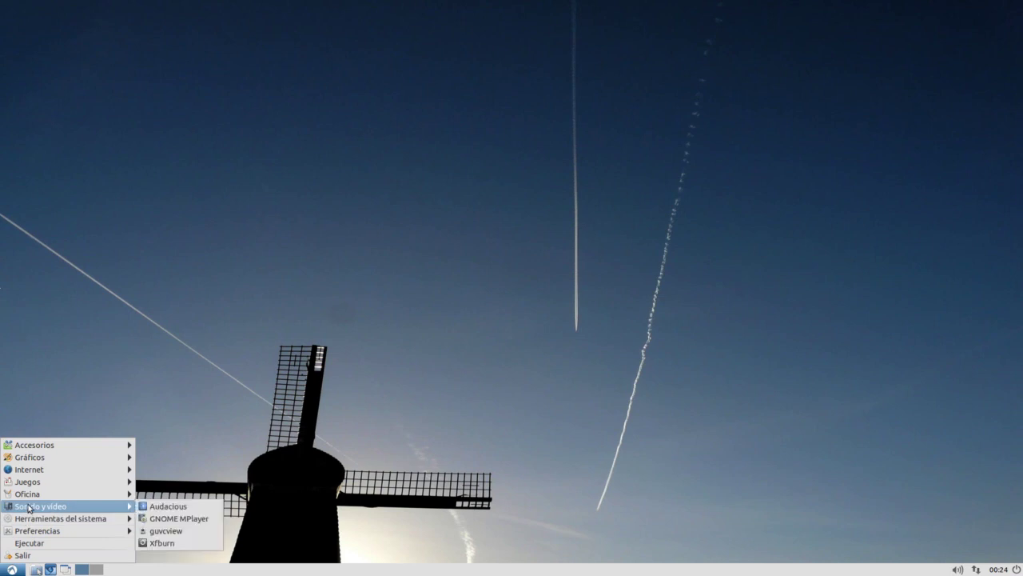
{"action": "mouse_move", "coordinate": [35, 472]}
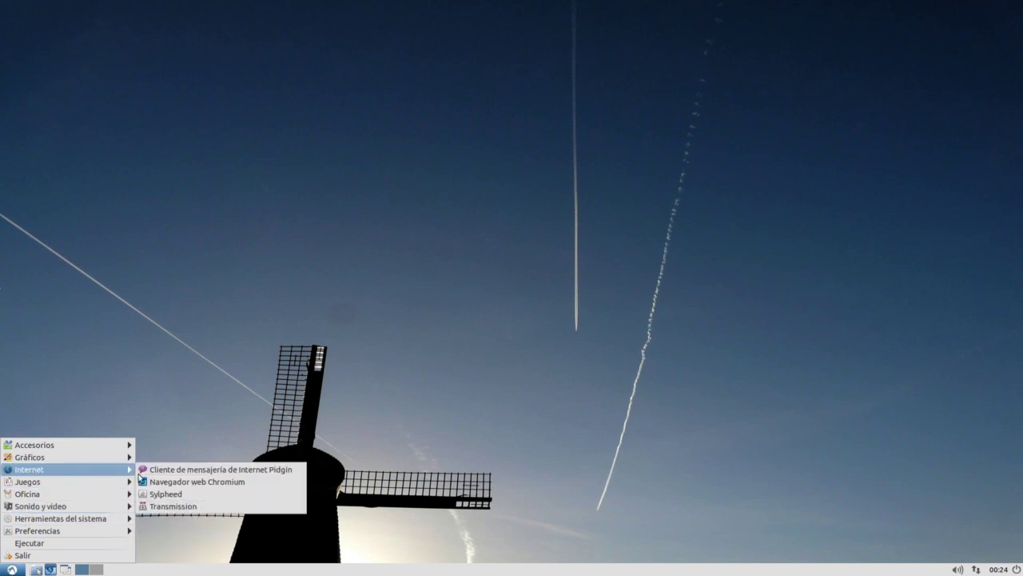
{"action": "left_click", "coordinate": [182, 484]}
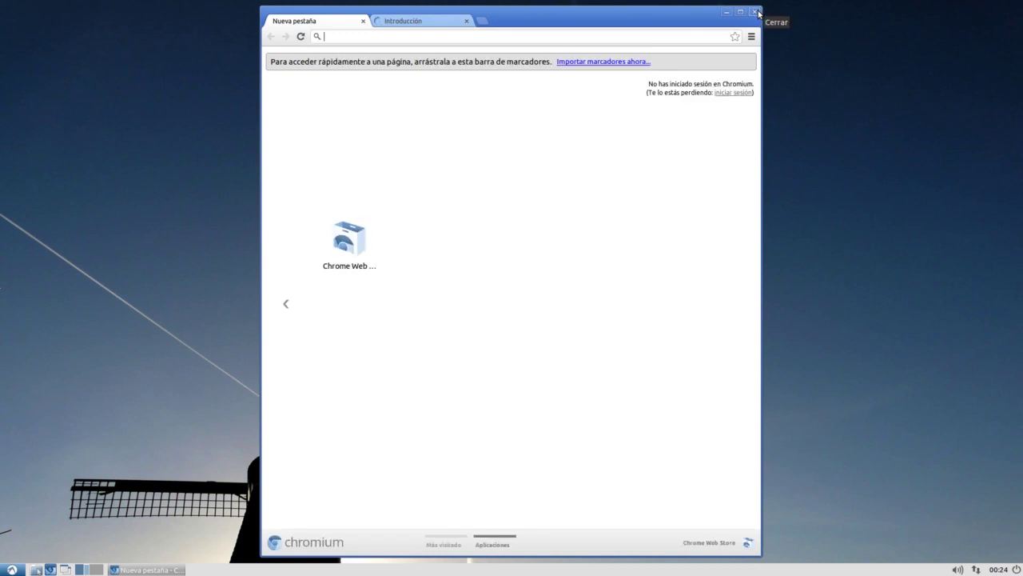
{"action": "left_click_drag", "start_coordinate": [712, 14], "coordinate": [761, 29]}
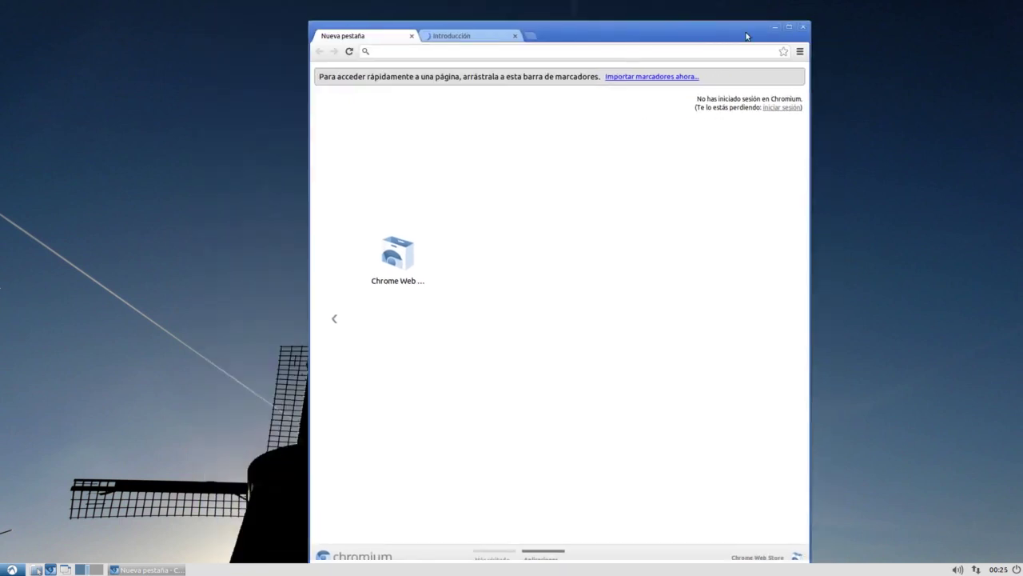
{"action": "left_click", "coordinate": [804, 29]}
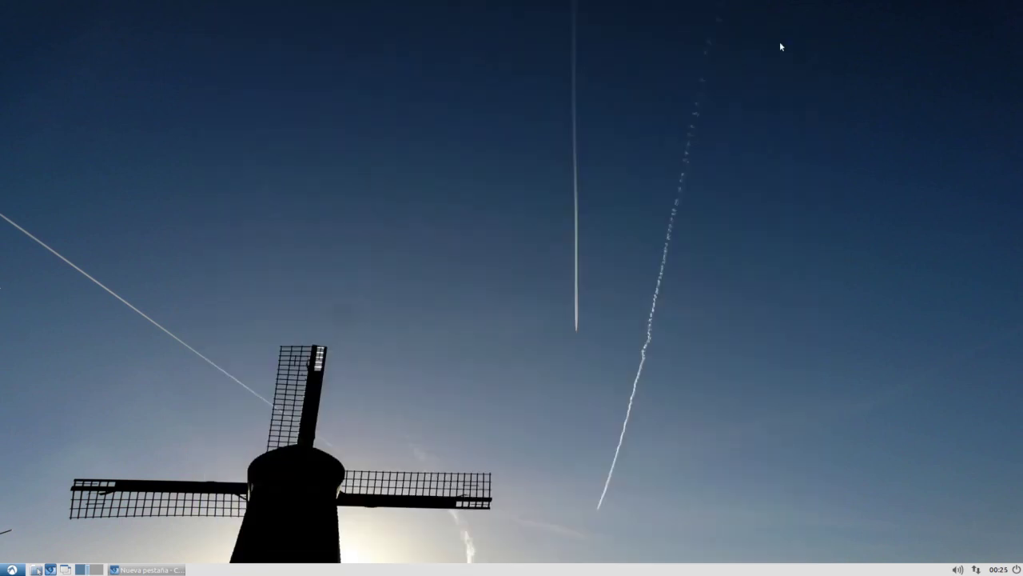
{"action": "left_click", "coordinate": [37, 569]}
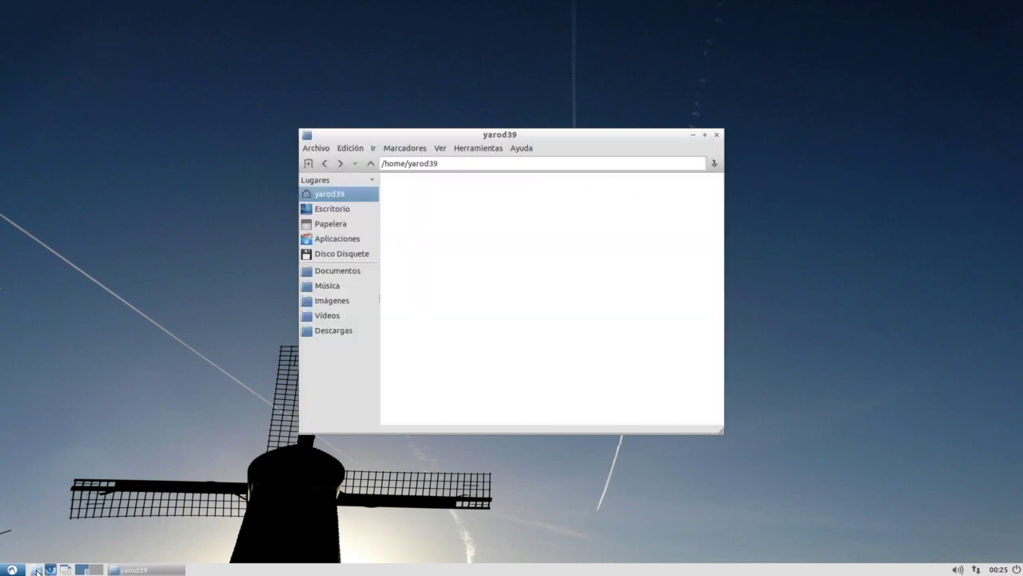
{"action": "left_click", "coordinate": [334, 214]}
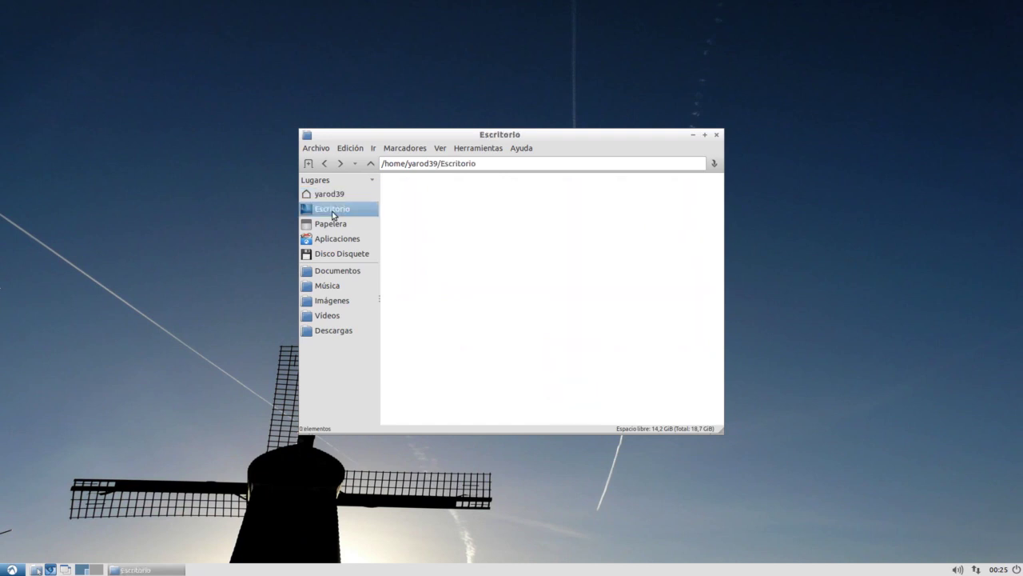
{"action": "left_click", "coordinate": [333, 227]}
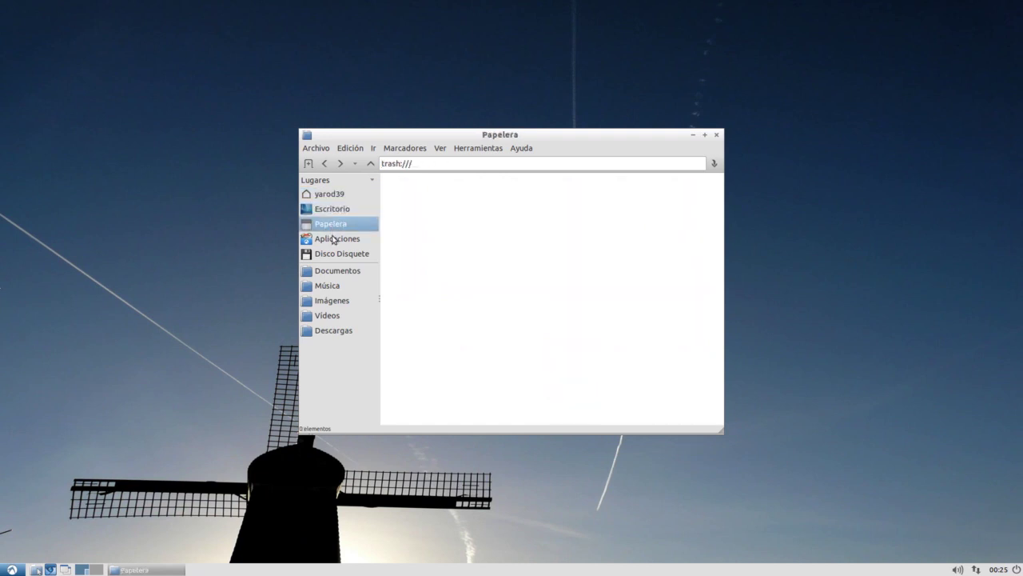
{"action": "left_click", "coordinate": [334, 239]}
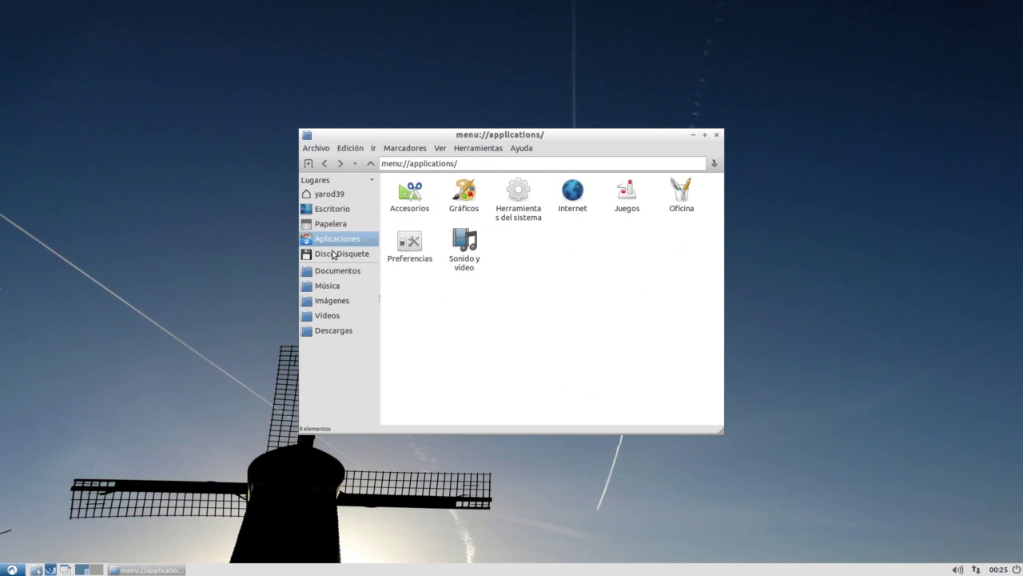
{"action": "left_click", "coordinate": [331, 271]}
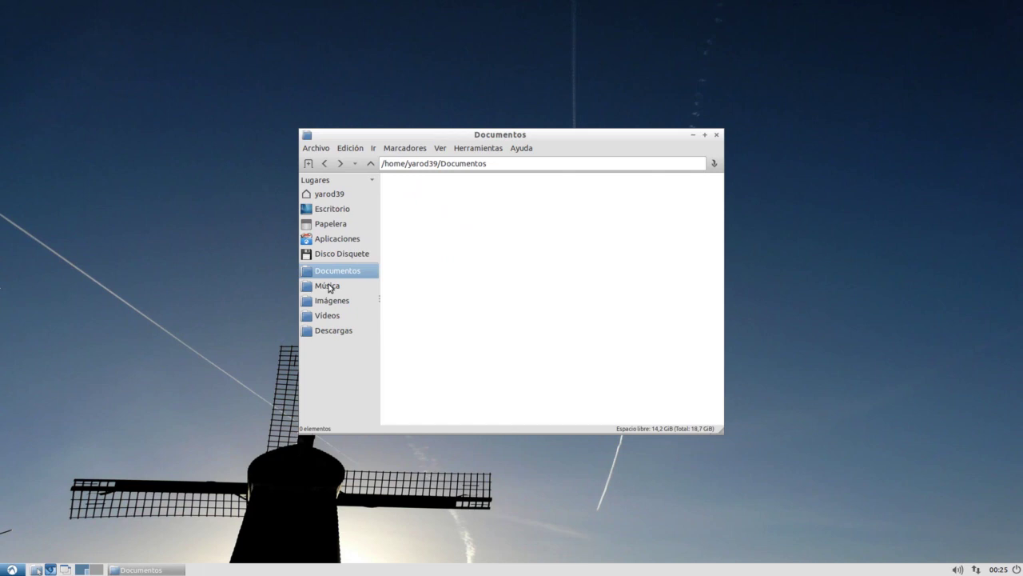
{"action": "left_click", "coordinate": [330, 286]}
{"action": "left_click", "coordinate": [331, 301]}
{"action": "left_click", "coordinate": [333, 316]}
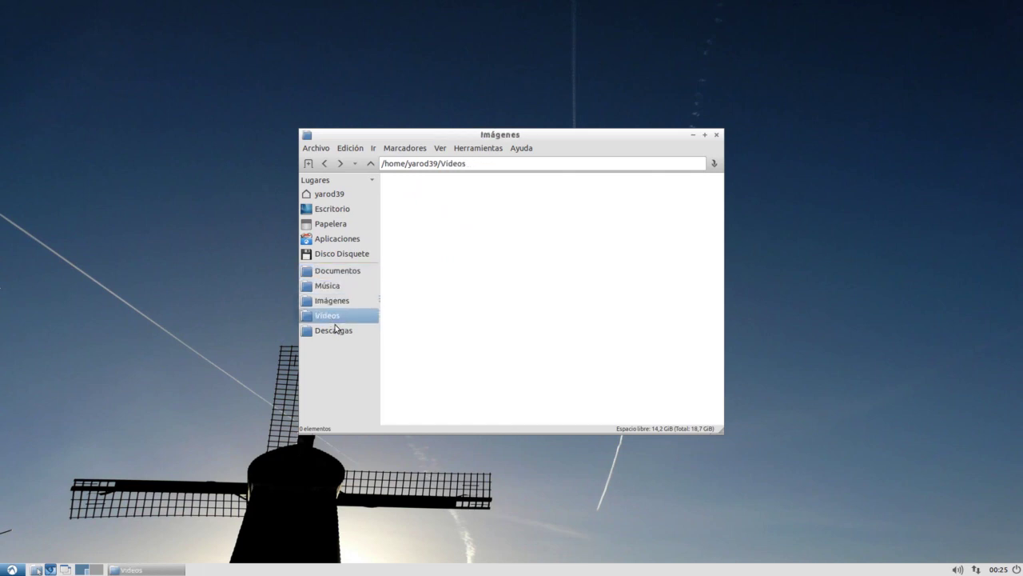
{"action": "left_click", "coordinate": [335, 329]}
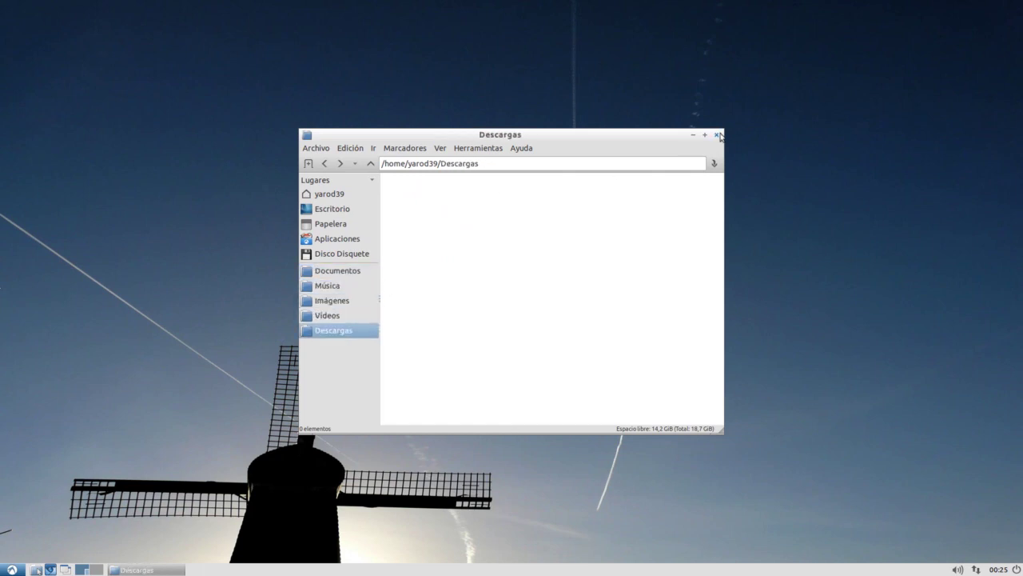
{"action": "left_click", "coordinate": [717, 134]}
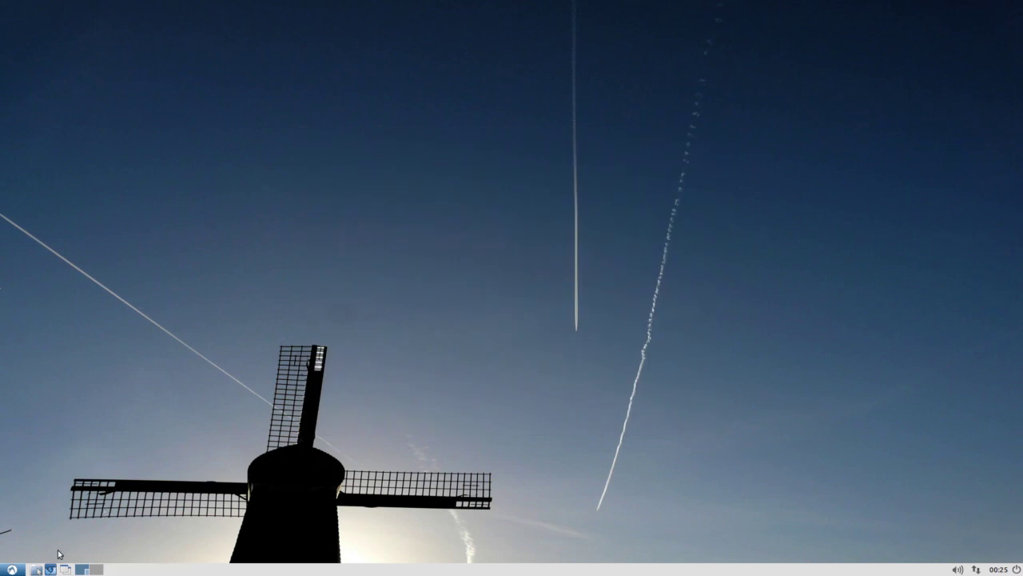
Launch Centro de software de Lubuntu from the Herramientas del sistema applications menu
{"action": "left_click", "coordinate": [12, 569]}
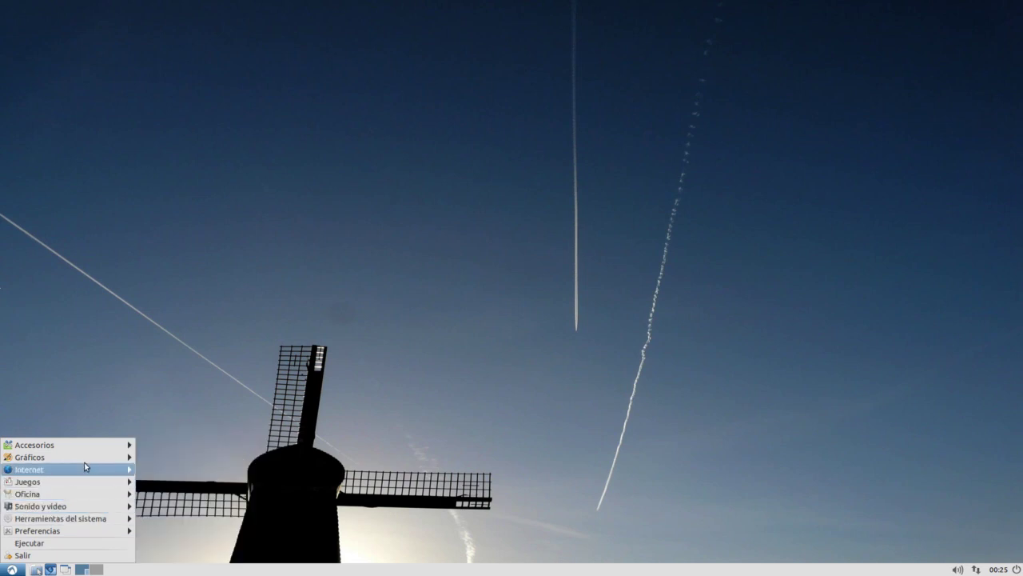
{"action": "mouse_move", "coordinate": [87, 462]}
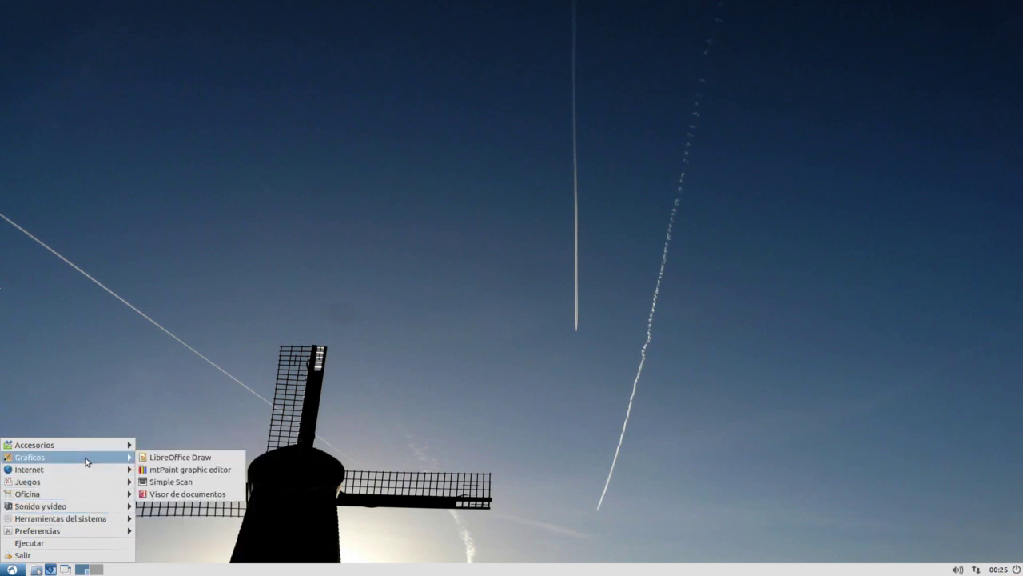
{"action": "mouse_move", "coordinate": [85, 483]}
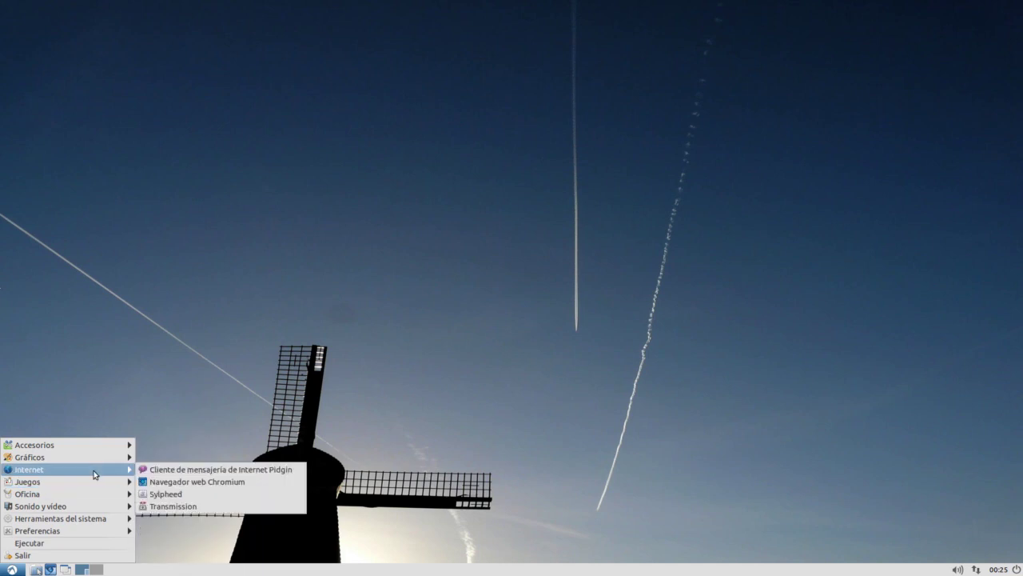
{"action": "mouse_move", "coordinate": [92, 520]}
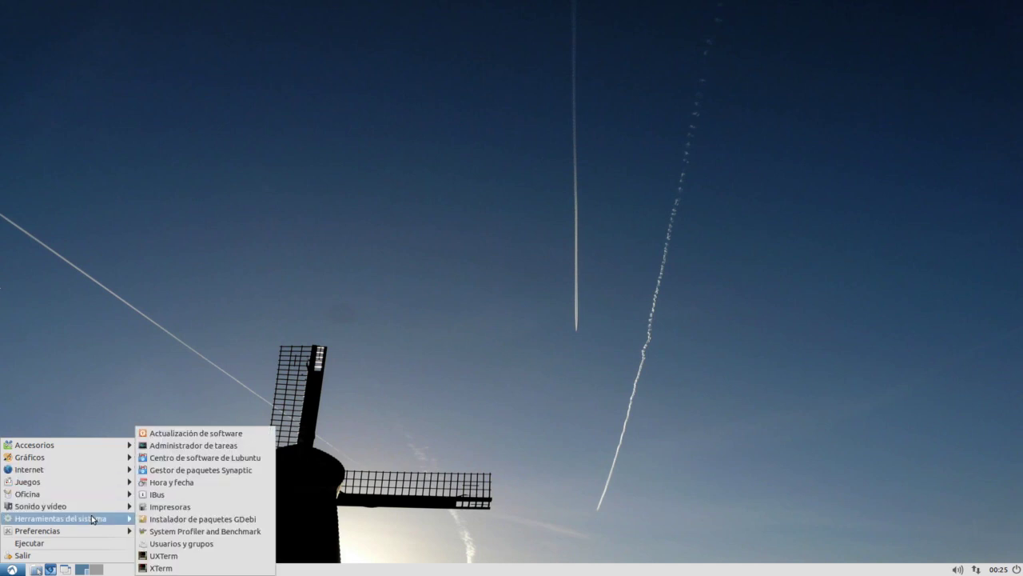
{"action": "left_click", "coordinate": [200, 458]}
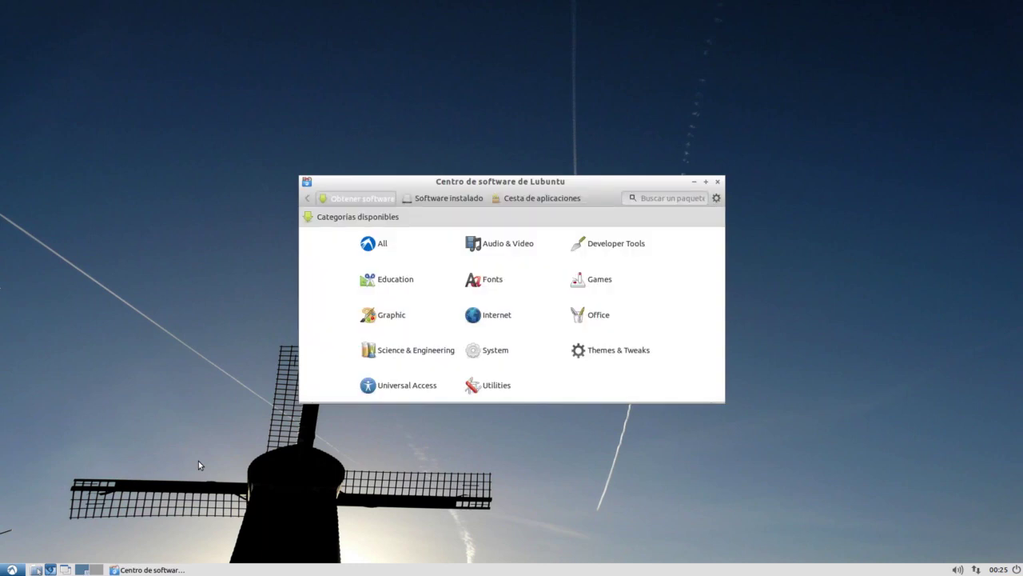
Find Gimp image editor in the Graphic list and add it to the applications basket
{"action": "left_click", "coordinate": [390, 321]}
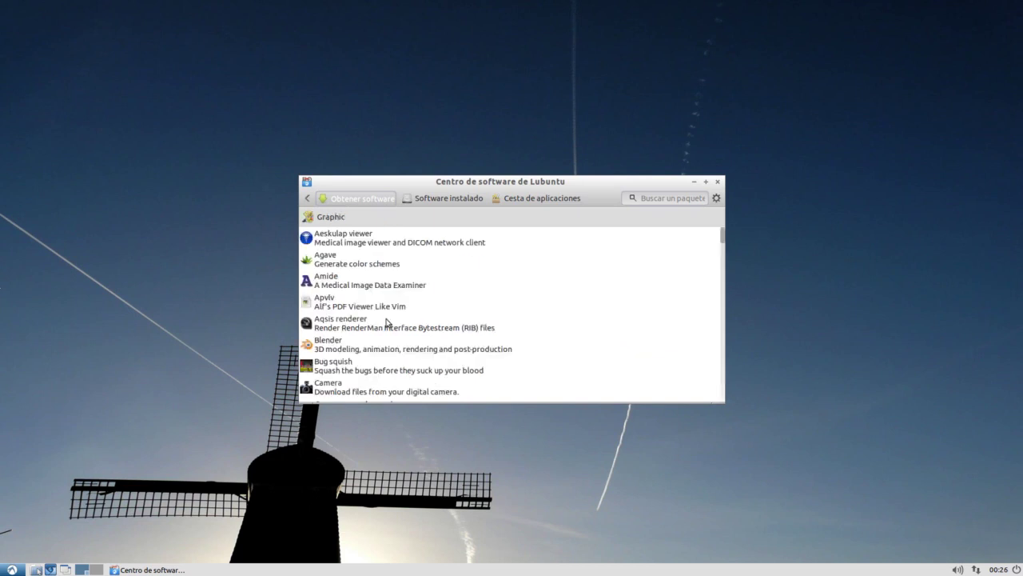
{"action": "scroll", "coordinate": [384, 338], "scroll_direction": "down", "scroll_amount": 3}
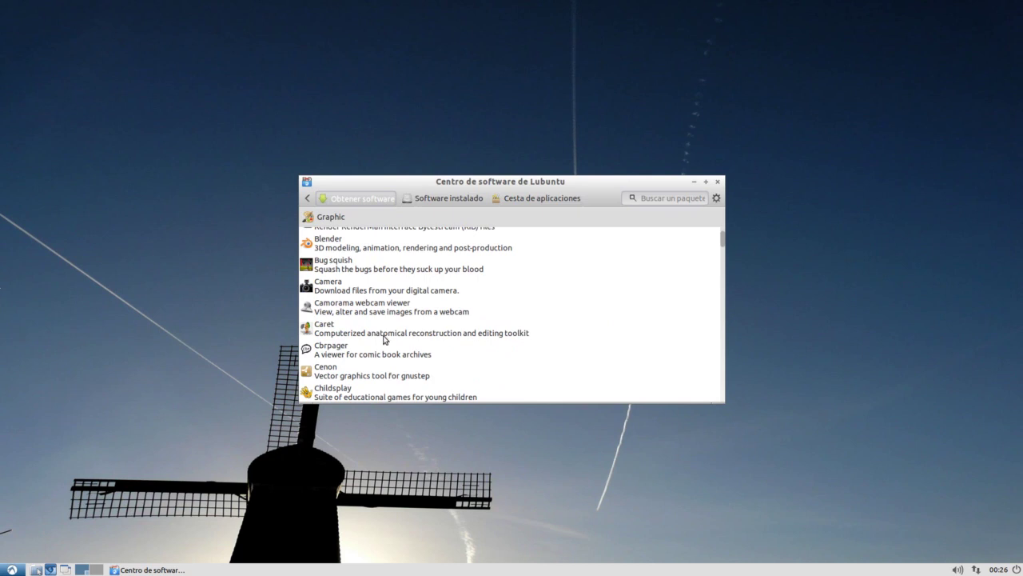
{"action": "scroll", "coordinate": [385, 339], "scroll_direction": "down", "scroll_amount": 3}
{"action": "scroll", "coordinate": [384, 342], "scroll_direction": "down", "scroll_amount": 3}
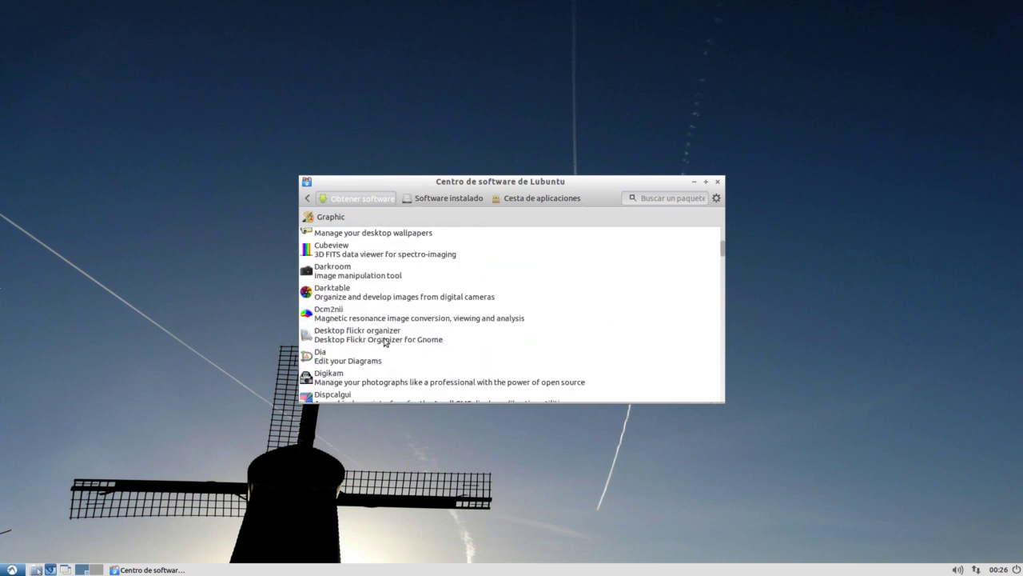
{"action": "scroll", "coordinate": [384, 341], "scroll_direction": "down", "scroll_amount": 1}
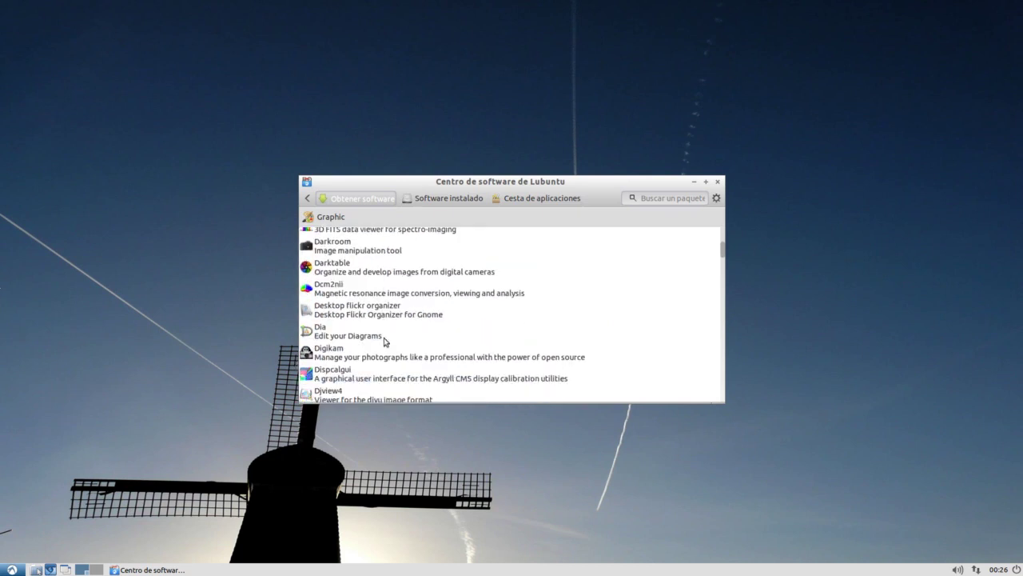
{"action": "scroll", "coordinate": [384, 341], "scroll_direction": "down", "scroll_amount": 3}
{"action": "scroll", "coordinate": [387, 340], "scroll_direction": "down", "scroll_amount": 3}
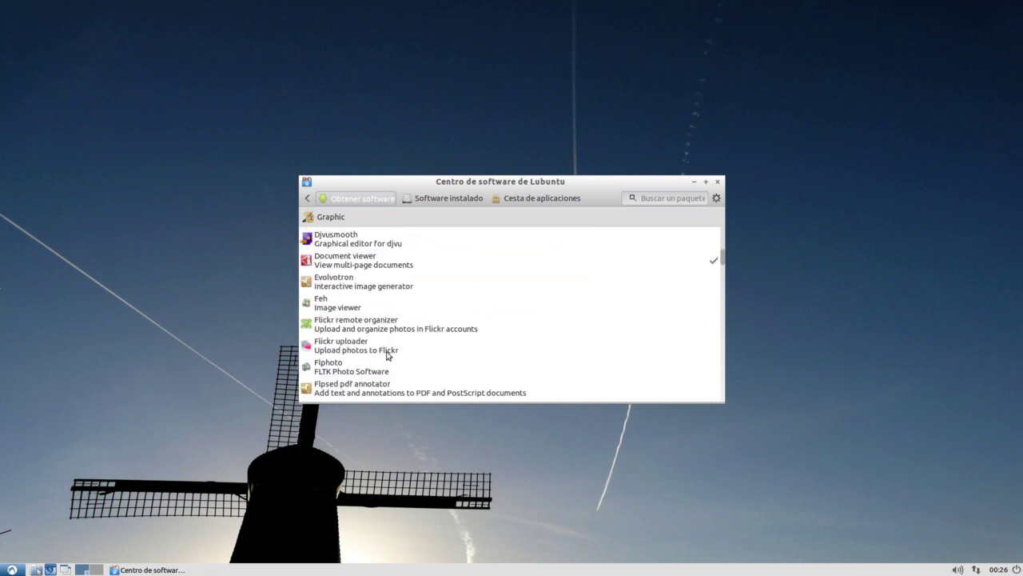
{"action": "scroll", "coordinate": [388, 356], "scroll_direction": "down", "scroll_amount": 3}
{"action": "scroll", "coordinate": [391, 362], "scroll_direction": "down", "scroll_amount": 3}
{"action": "scroll", "coordinate": [391, 365], "scroll_direction": "down", "scroll_amount": 8}
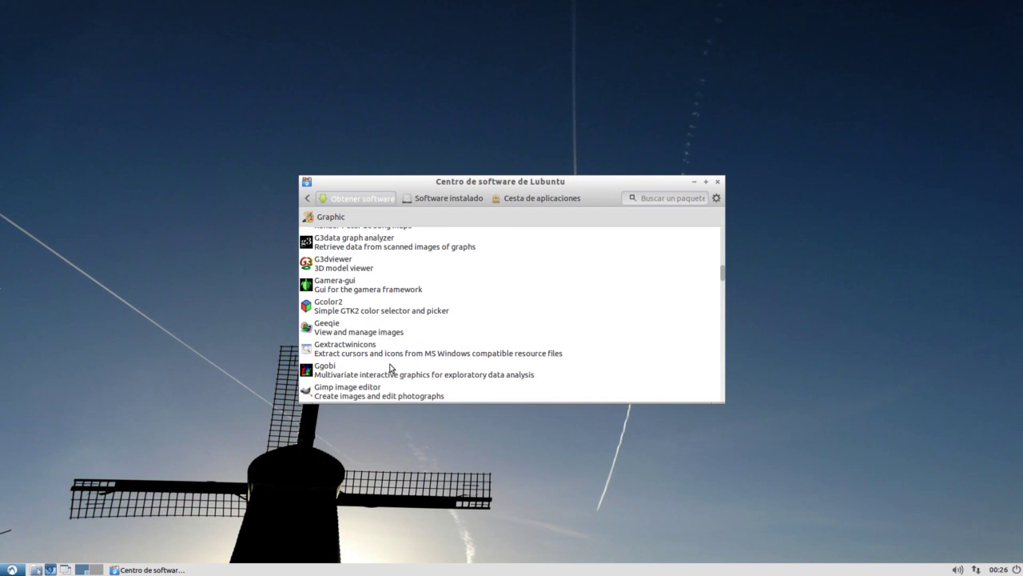
{"action": "scroll", "coordinate": [390, 367], "scroll_direction": "down", "scroll_amount": 1}
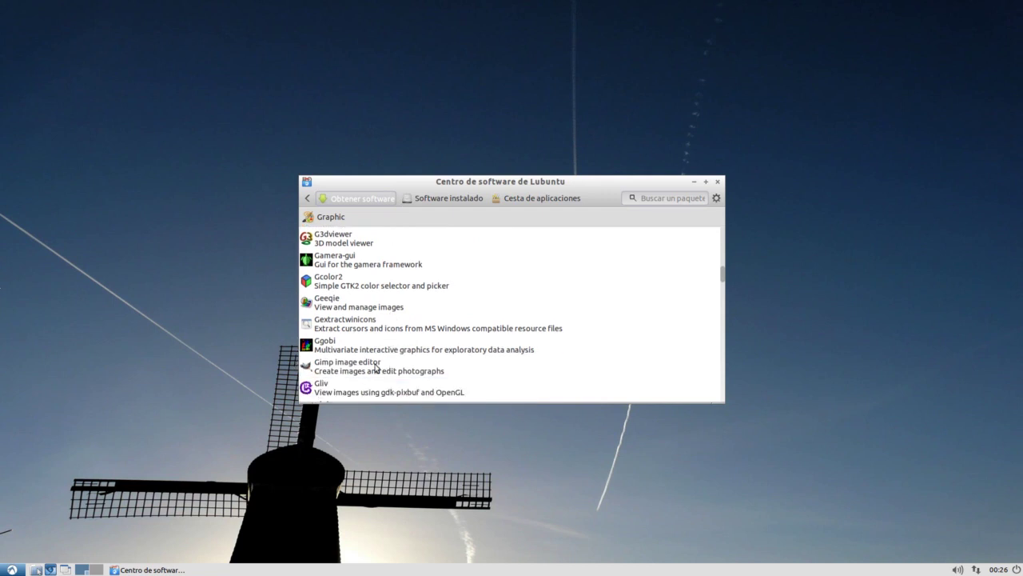
{"action": "left_click", "coordinate": [378, 368]}
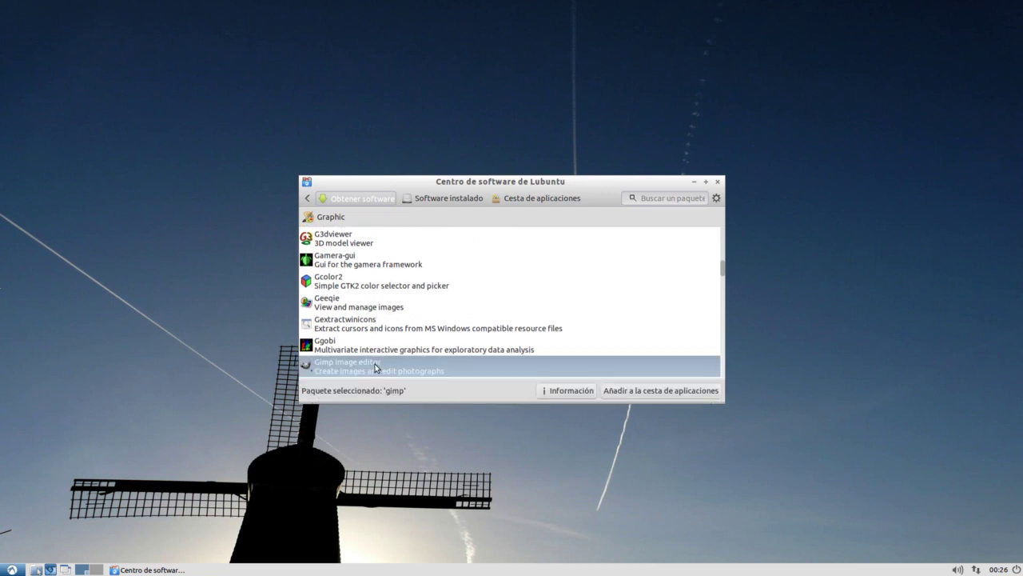
{"action": "left_click", "coordinate": [648, 391]}
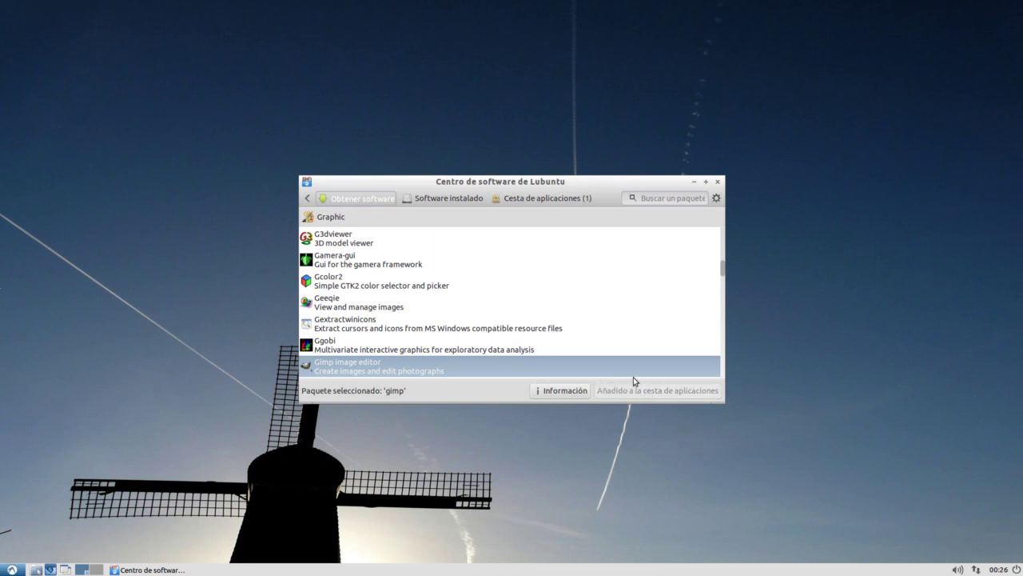
Install the basket's GIMP packages, authenticating with the administrator password
{"action": "left_click", "coordinate": [529, 199]}
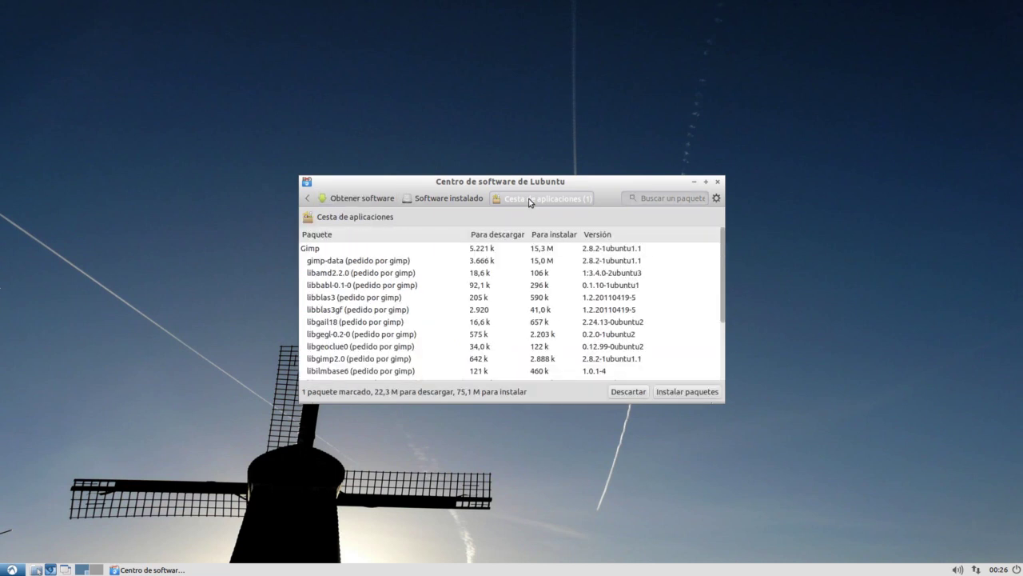
{"action": "left_click", "coordinate": [691, 395]}
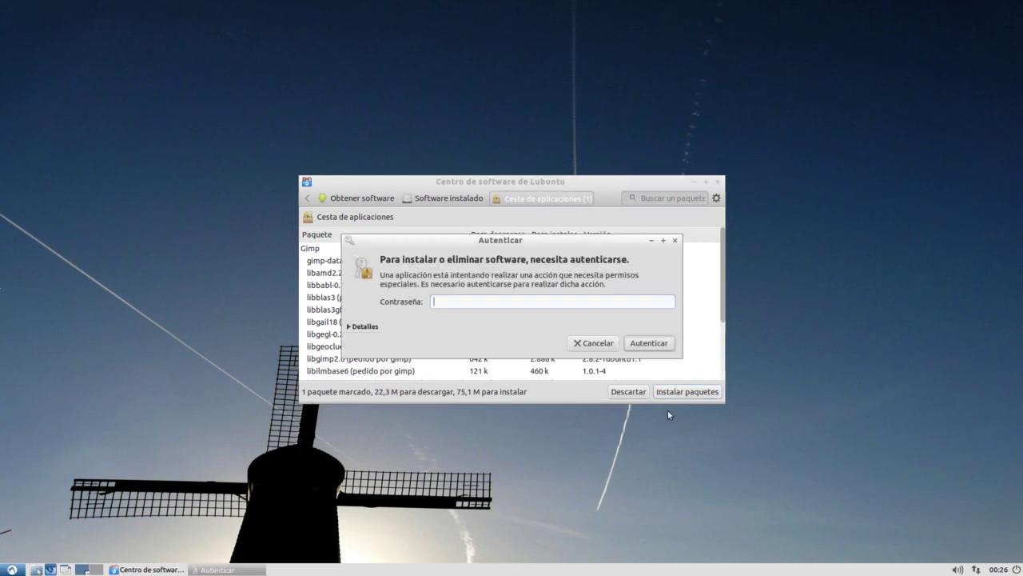
{"action": "type", "text": "*******"}
{"action": "key", "text": "Return"}
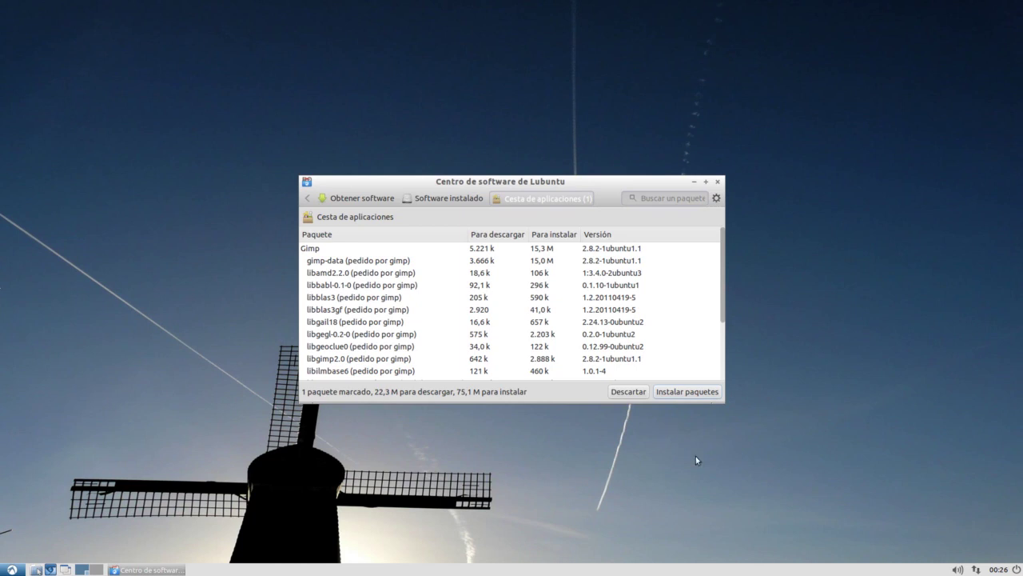
{"action": "left_click", "coordinate": [678, 394]}
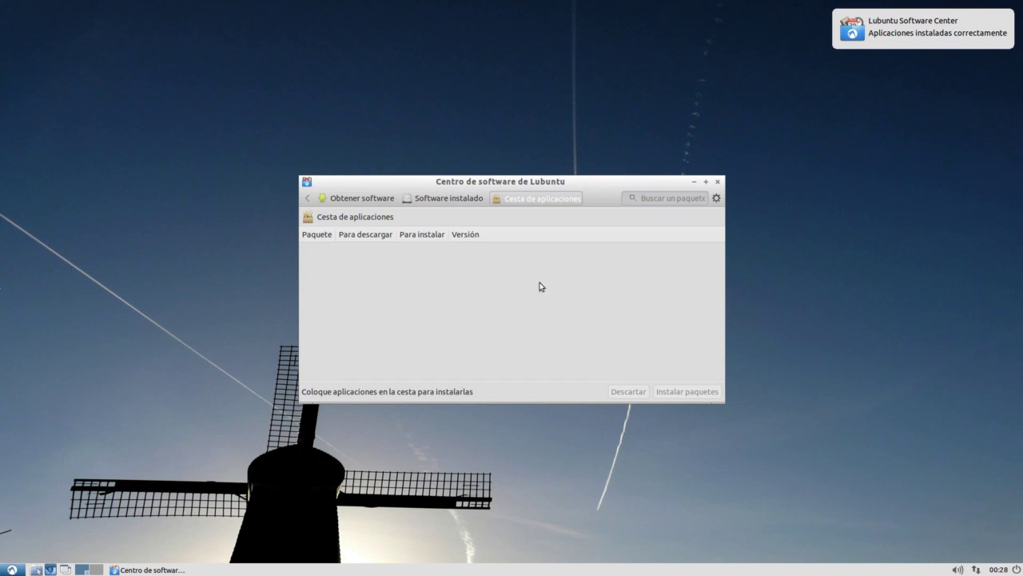
Close the Software Center and start Editor de imágenes GIMP from the Gráficos menu
{"action": "left_click", "coordinate": [719, 182]}
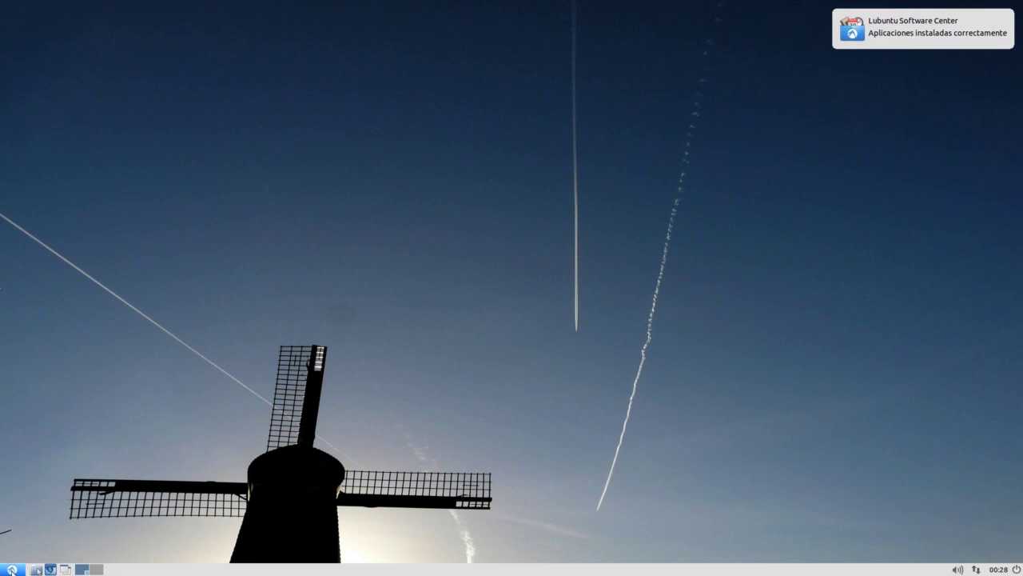
{"action": "left_click", "coordinate": [11, 570]}
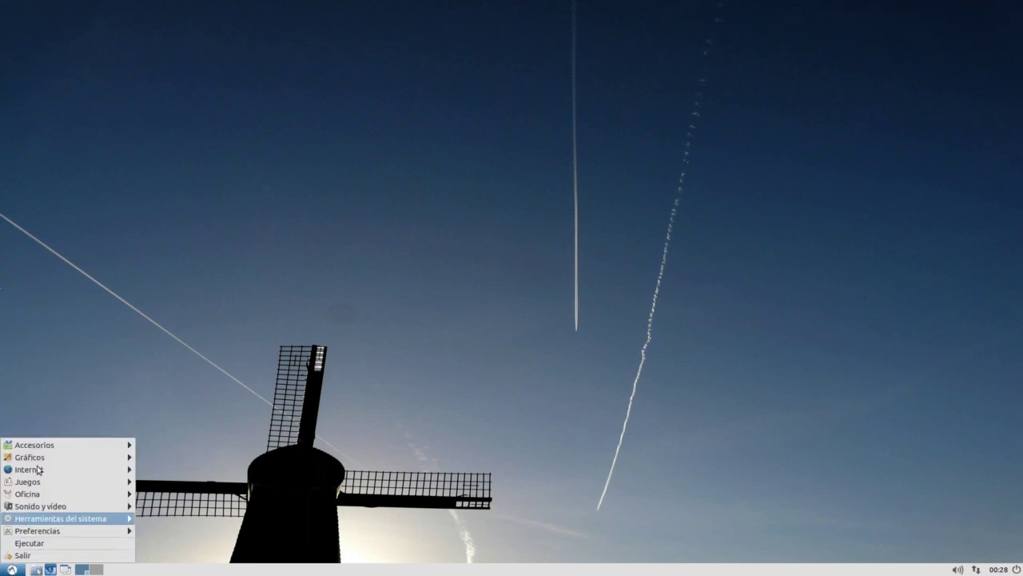
{"action": "mouse_move", "coordinate": [40, 459]}
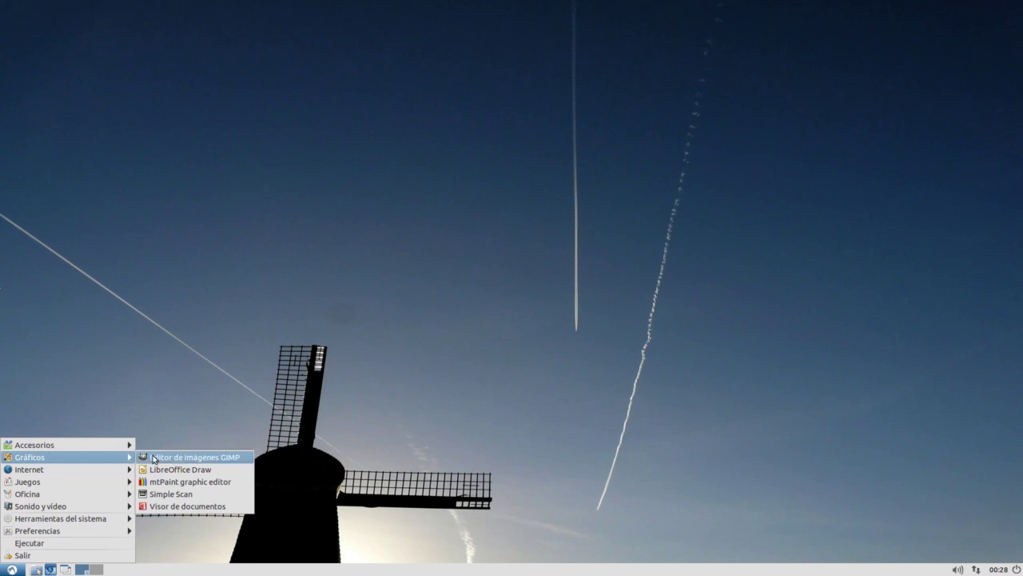
{"action": "left_click", "coordinate": [181, 460]}
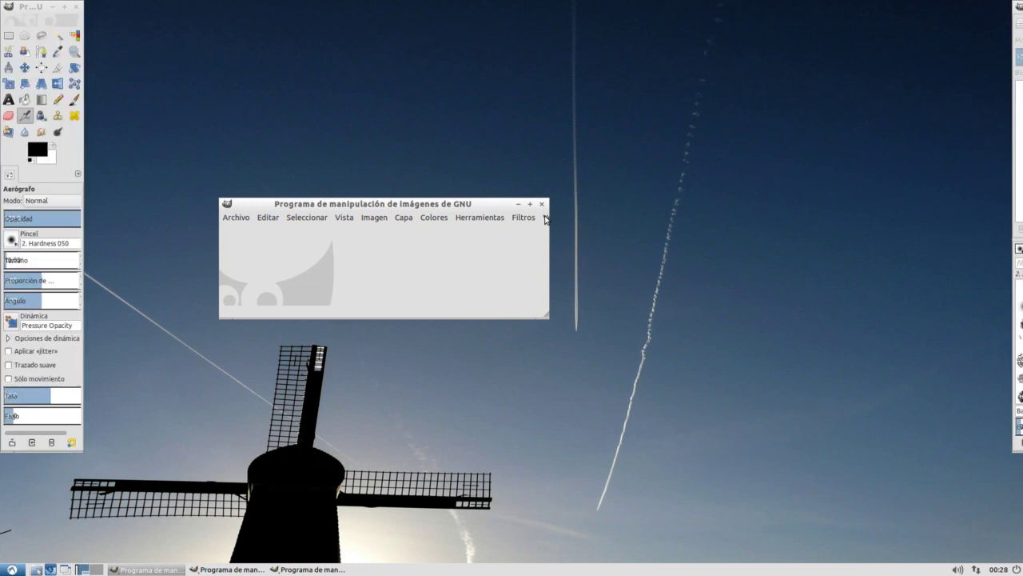
Enable Ventanas > Modo de ventana única, maximize GIMP, then close it
{"action": "left_click", "coordinate": [546, 218]}
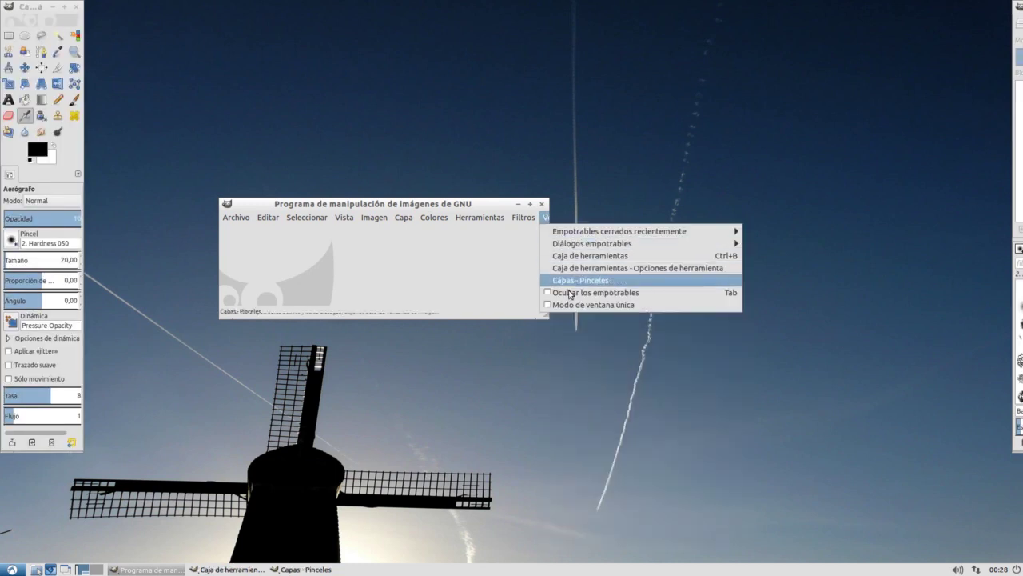
{"action": "left_click", "coordinate": [572, 305]}
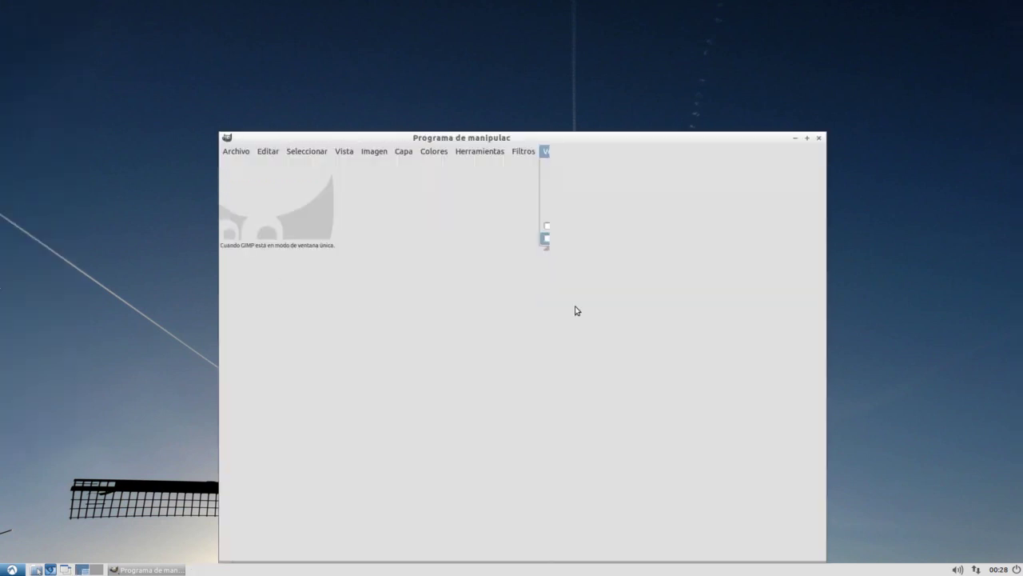
{"action": "left_click", "coordinate": [807, 139]}
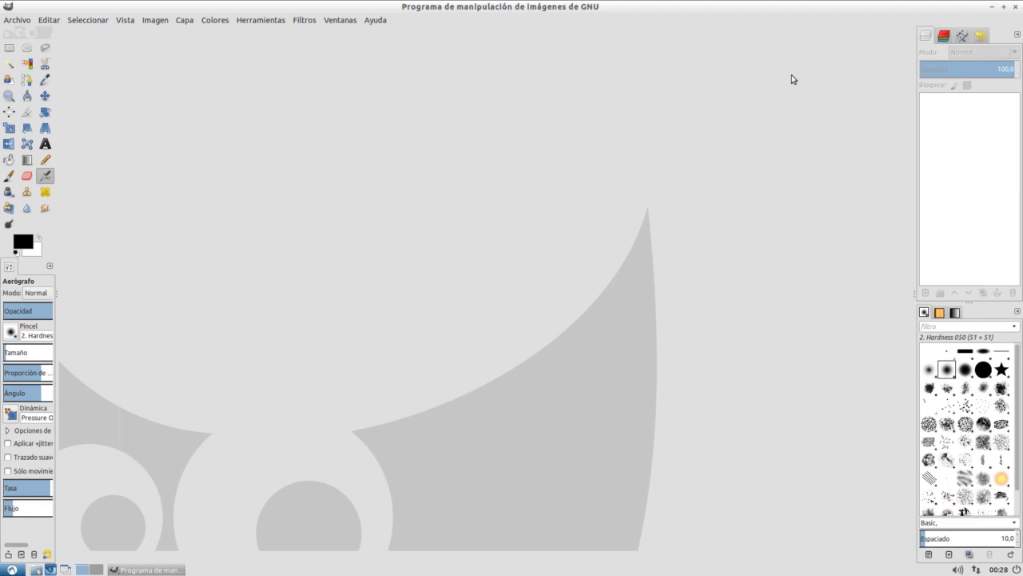
{"action": "left_click", "coordinate": [1017, 8]}
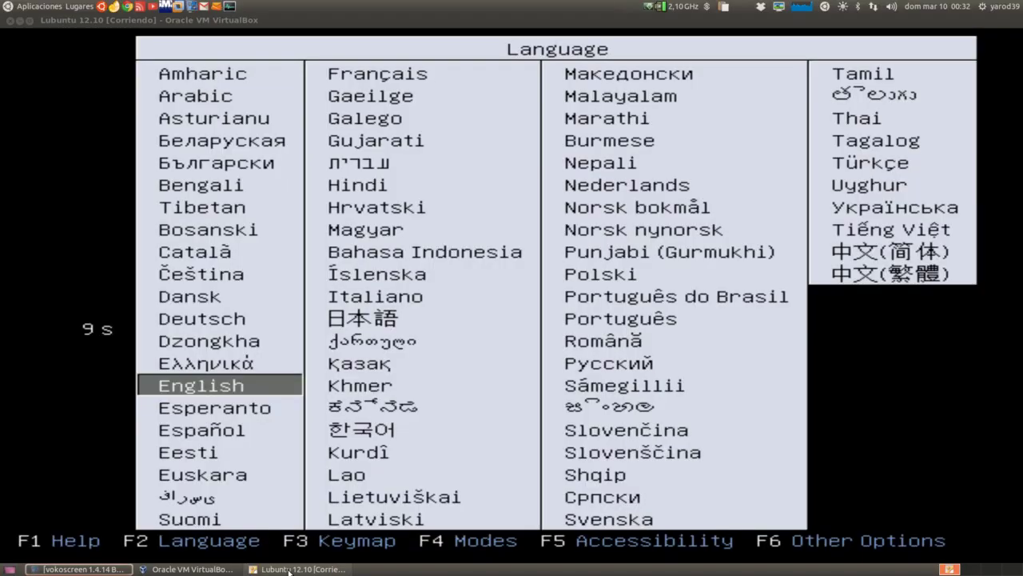
Let the VM capture the mouse and choose Español as the Lubuntu boot menu language
{"action": "left_click", "coordinate": [109, 403]}
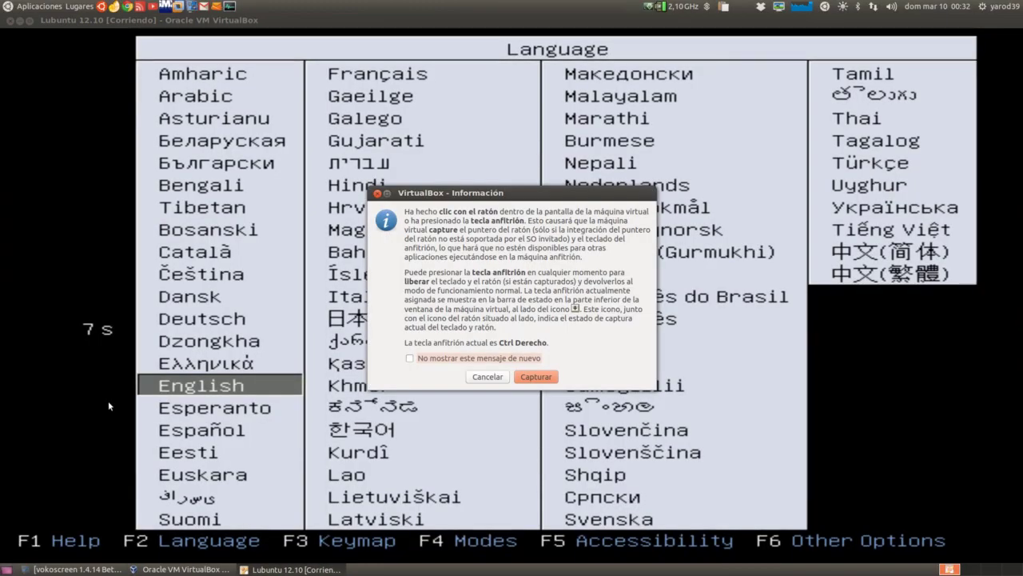
{"action": "left_click", "coordinate": [536, 377]}
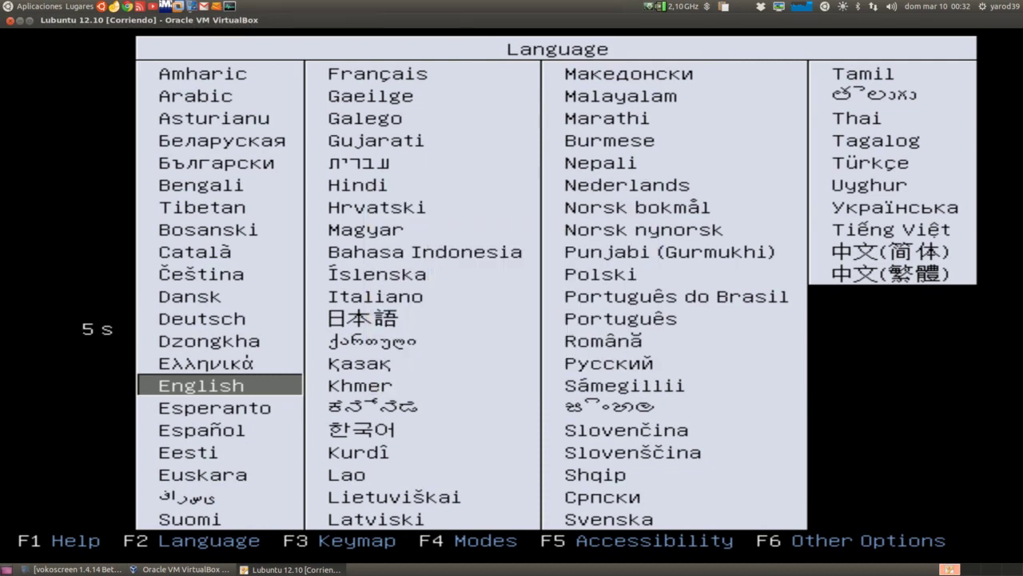
{"action": "key", "text": "Down"}
{"action": "key", "text": "Down"}
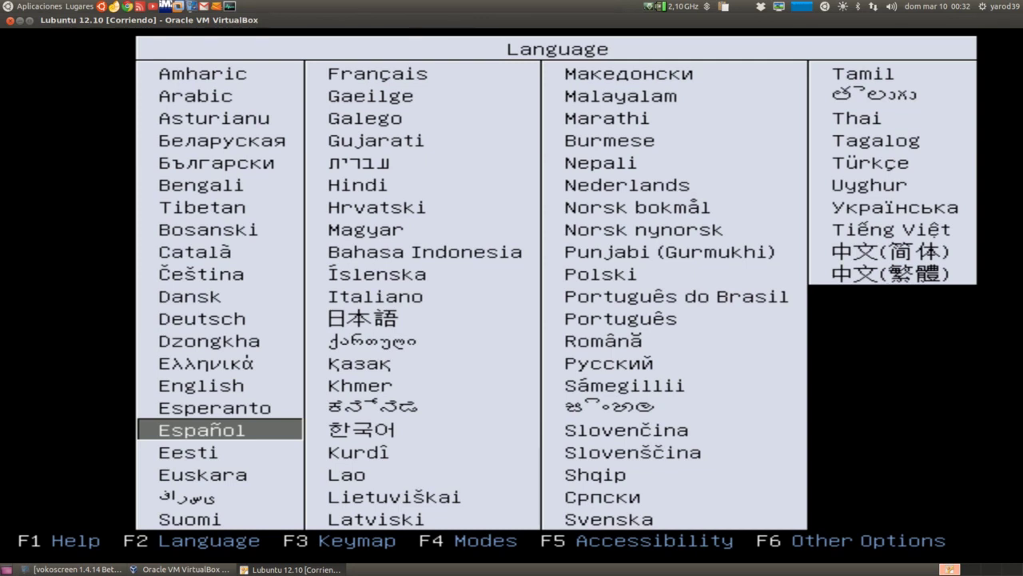
{"action": "key", "text": "Return"}
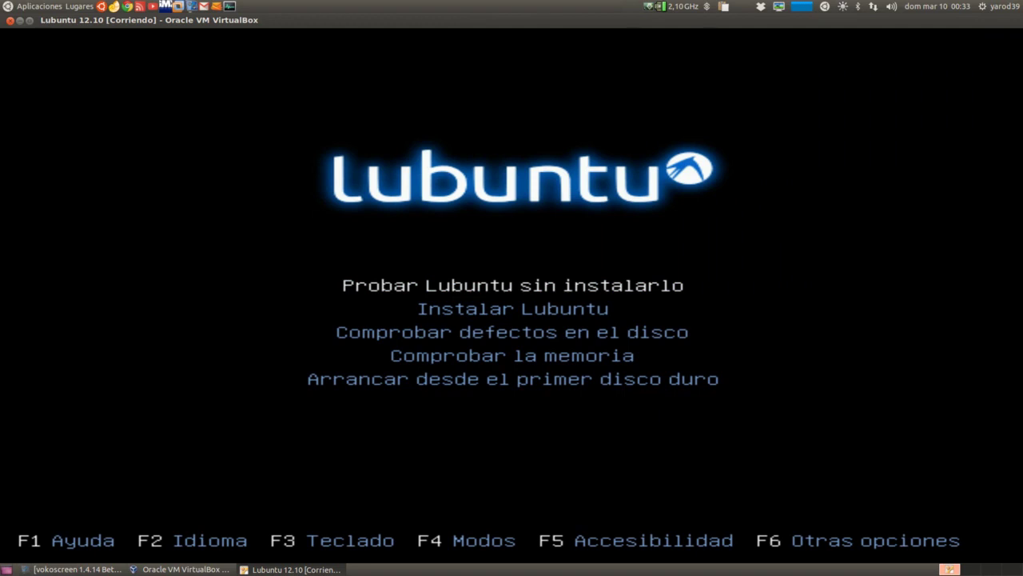
Look through the Spanish boot options, then launch 'Instalar Lubuntu'
{"action": "key", "text": "Down"}
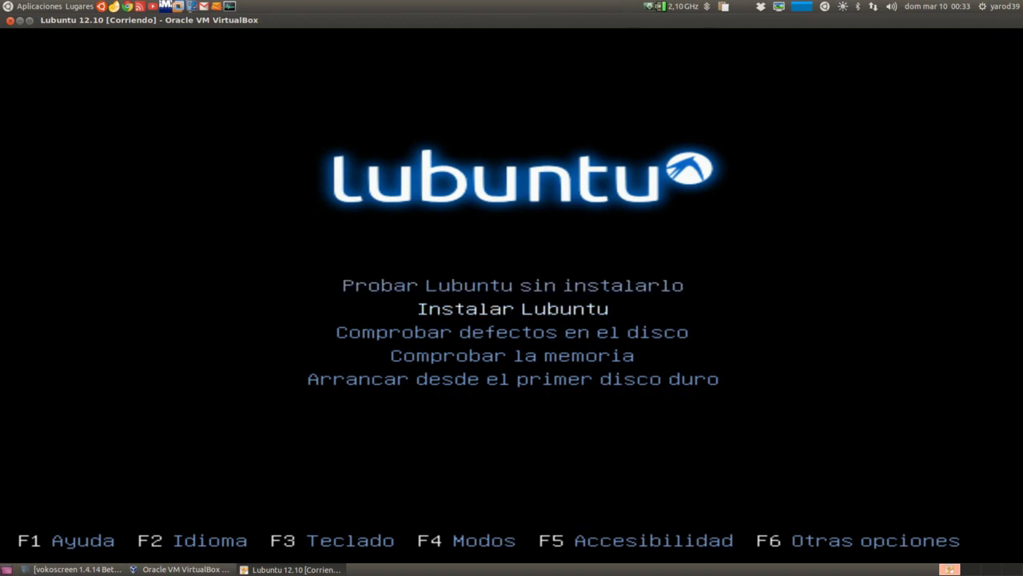
{"action": "key", "text": "Down"}
{"action": "key", "text": "Down"}
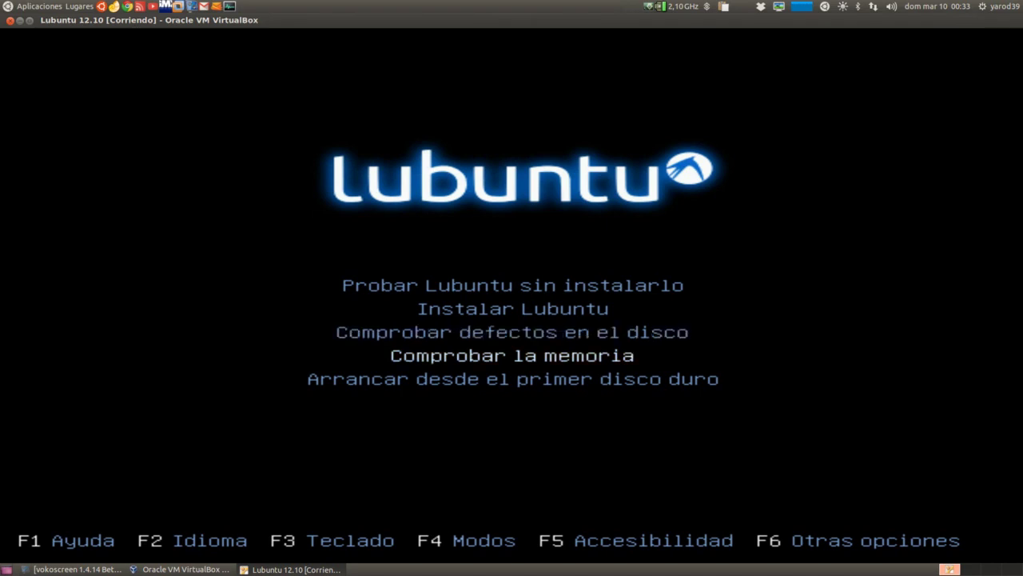
{"action": "key", "text": "Down"}
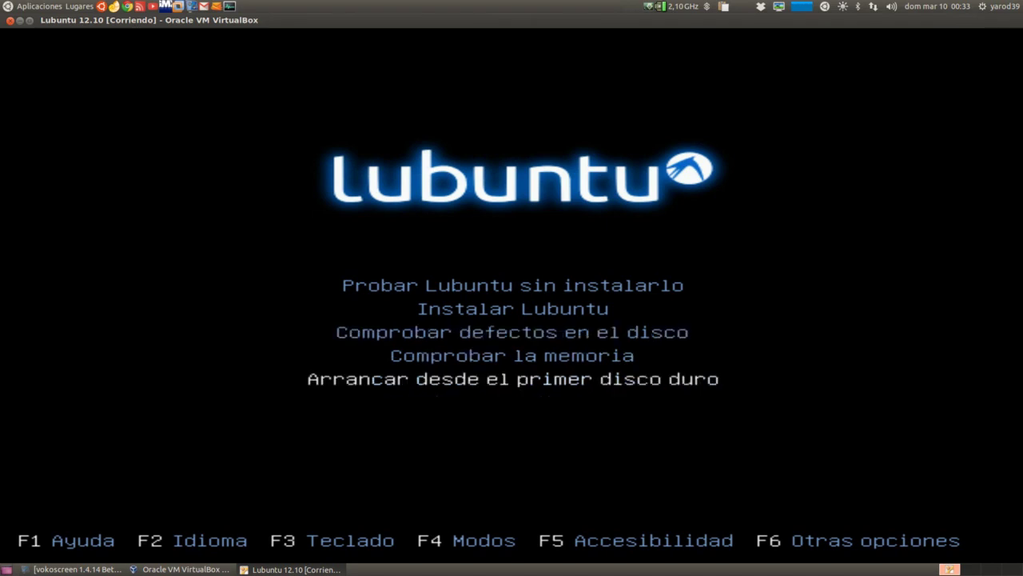
{"action": "key", "text": "Up"}
{"action": "key", "text": "Up"}
{"action": "key", "text": "Up"}
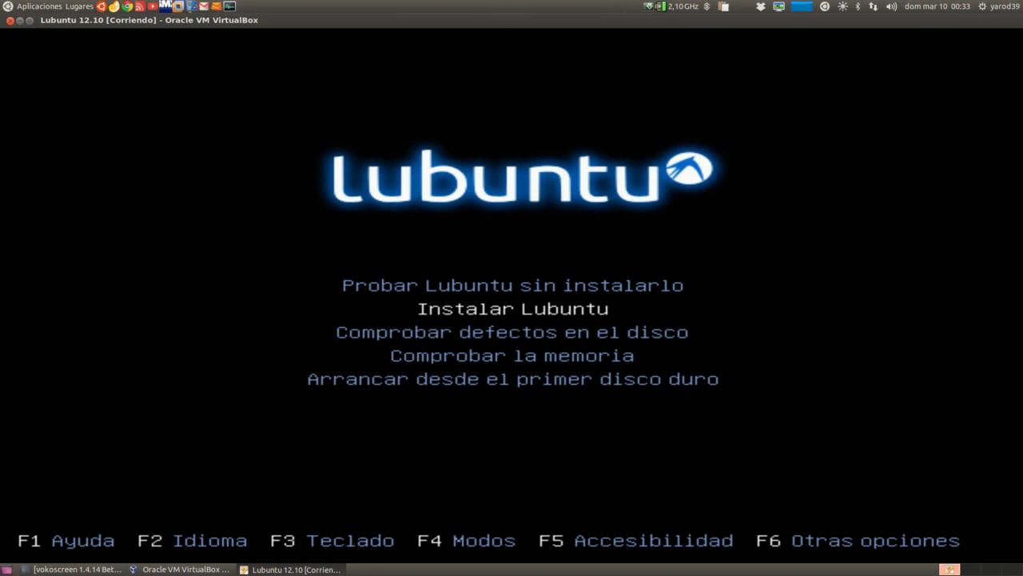
{"action": "key", "text": "Return"}
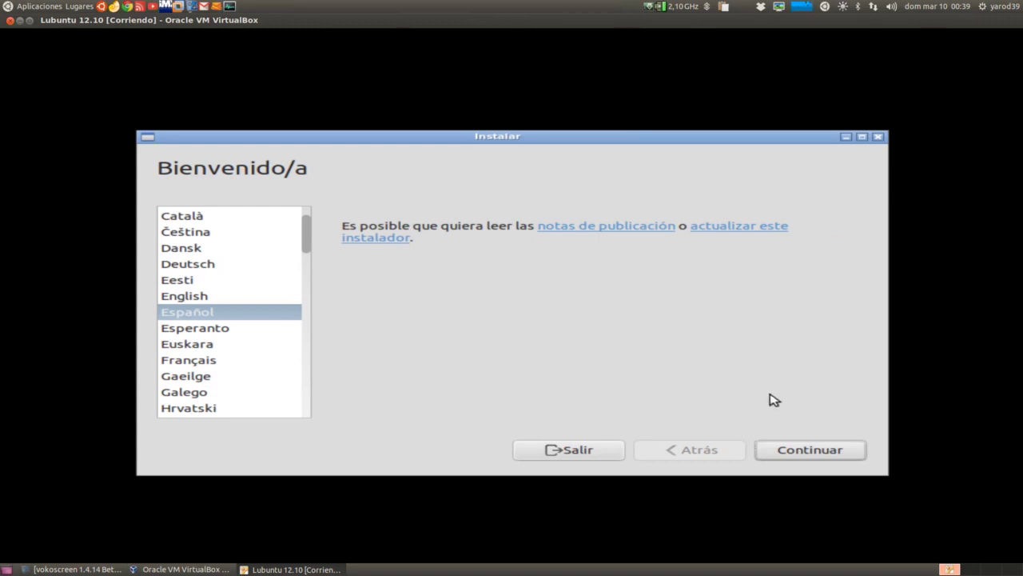
Accept Español, then tick 'Descargar actualizaciones mientras se instala' and 'Instalar este software de terceros'
{"action": "left_click", "coordinate": [816, 450]}
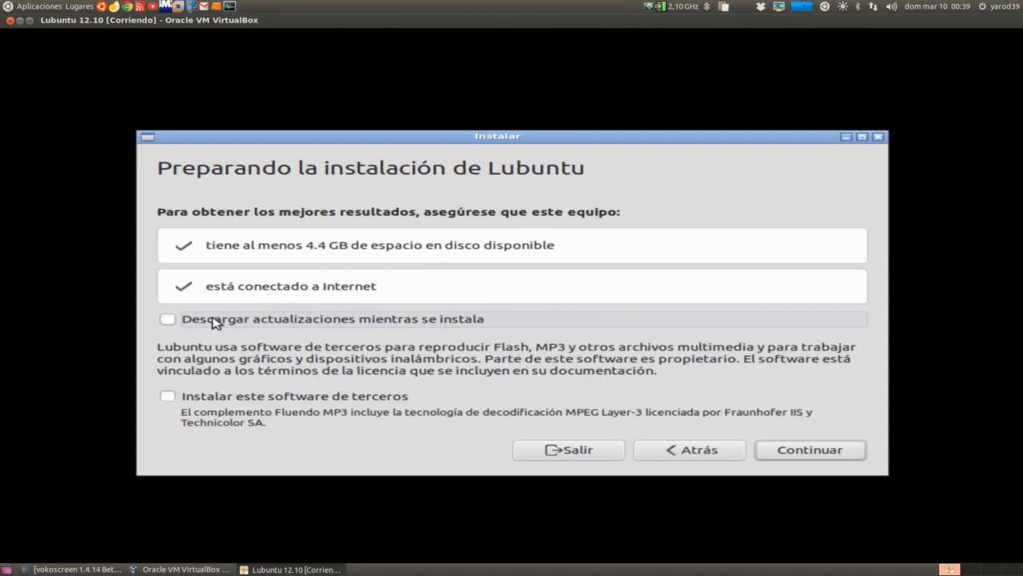
{"action": "left_click", "coordinate": [167, 321]}
{"action": "left_click", "coordinate": [167, 398]}
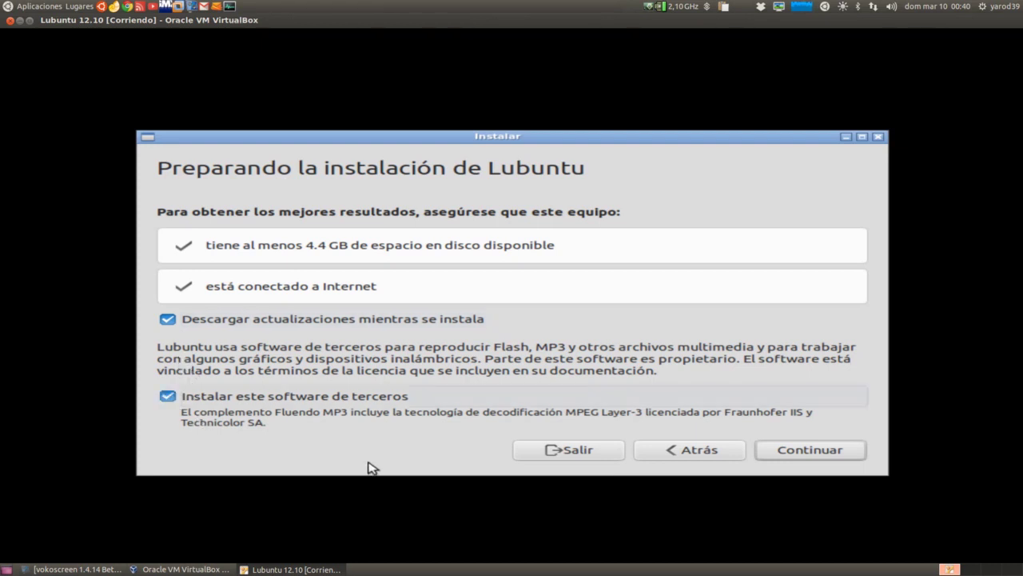
Continue to 'Tipo de instalación', keeping 'Borrar disco e instalar Lubuntu' selected
{"action": "left_click", "coordinate": [781, 452]}
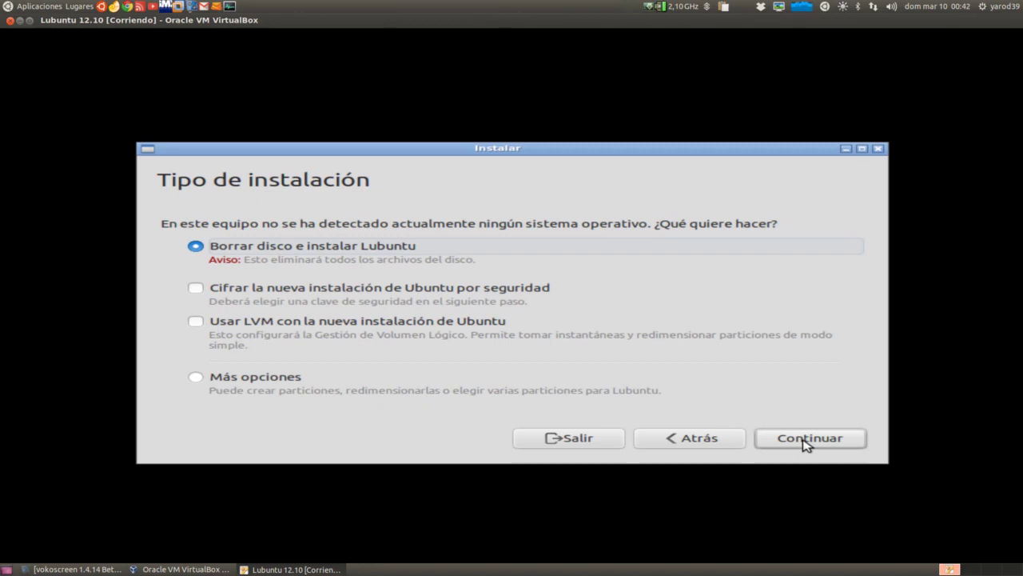
Confirm 'Borrar disco e instalar Lubuntu' so the install begins and the location page appears
{"action": "left_click", "coordinate": [805, 442]}
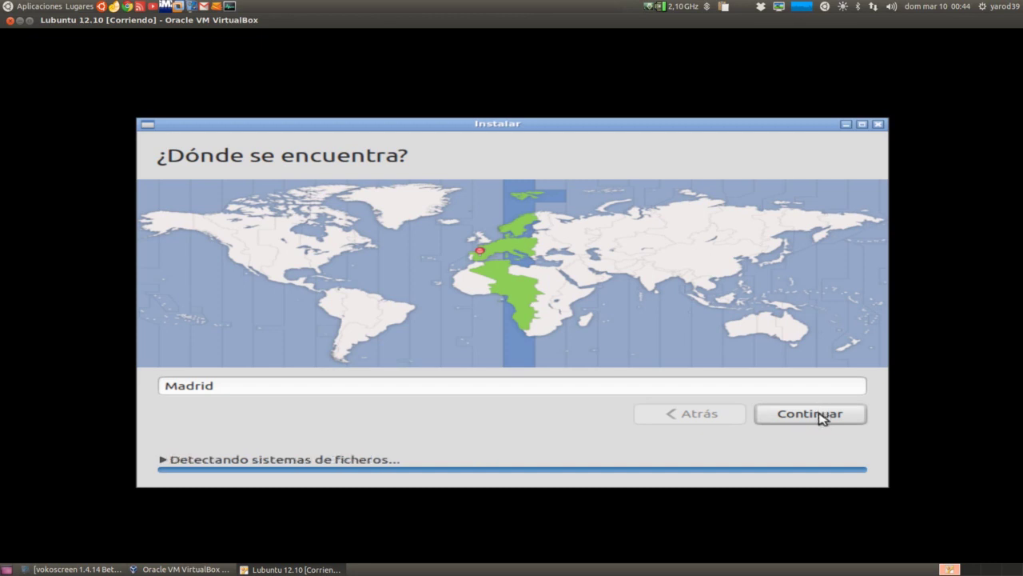
Confirm Madrid on the '¿Dónde se encuentra?' page
{"action": "left_click", "coordinate": [820, 414]}
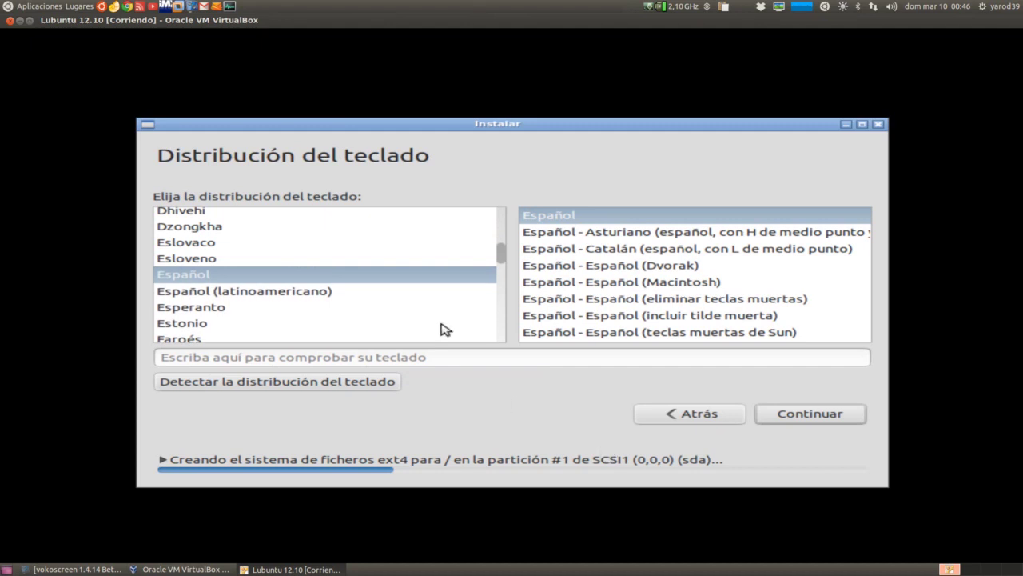
Type ñç@€ in the test field to verify the Español layout, then accept it
{"action": "left_click", "coordinate": [389, 359]}
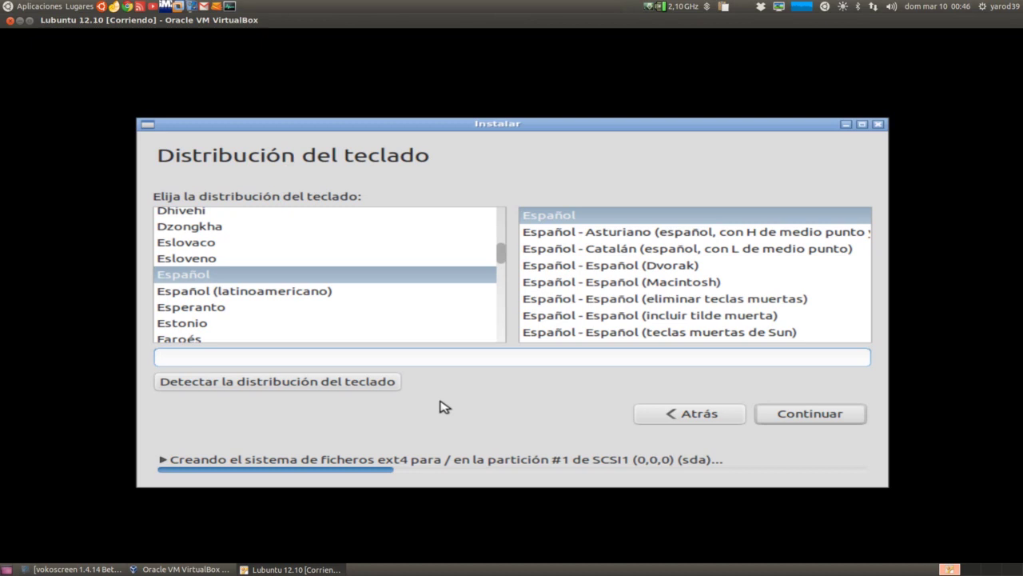
{"action": "type", "text": "ñç@€"}
{"action": "left_click", "coordinate": [819, 416]}
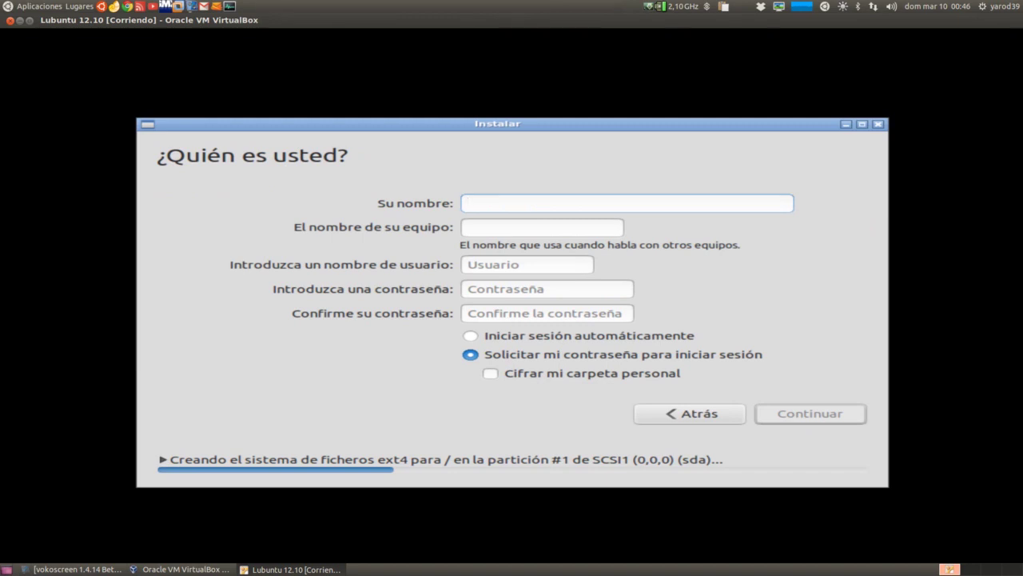
Enter the user's name and set the computer name to 'localhost'
{"action": "type", "text": "yarod39"}
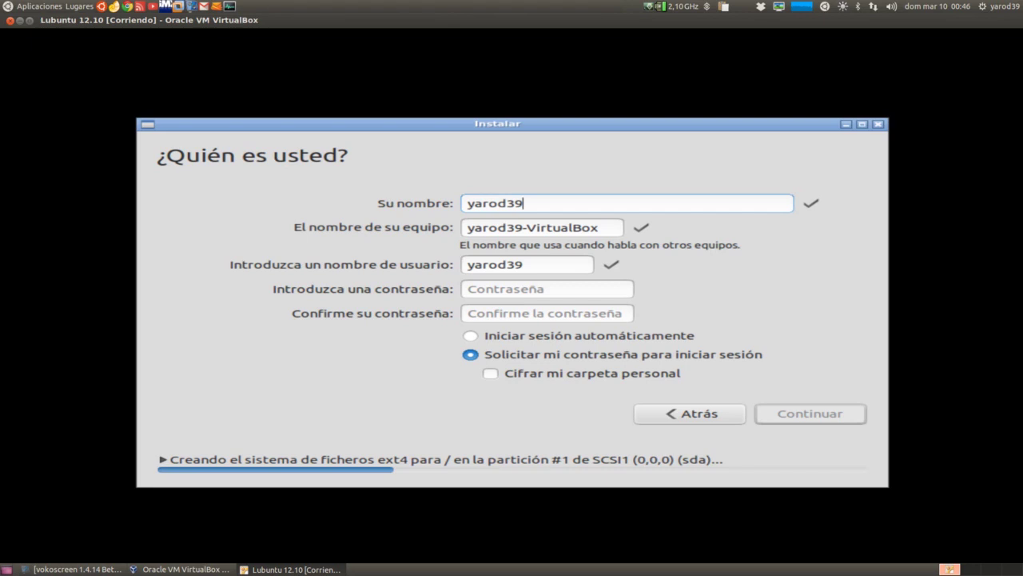
{"action": "key", "text": "Tab"}
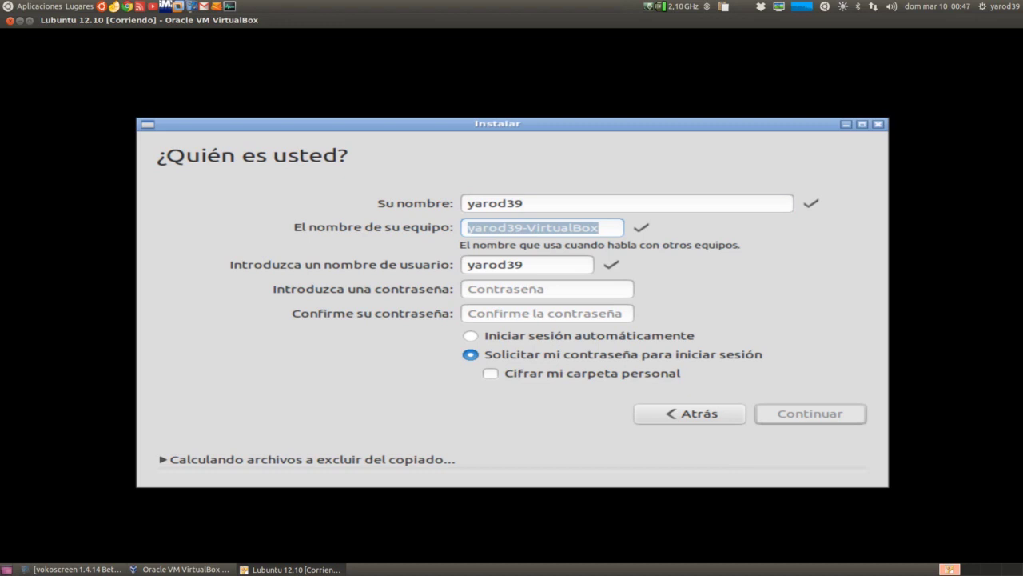
{"action": "type", "text": "loc"}
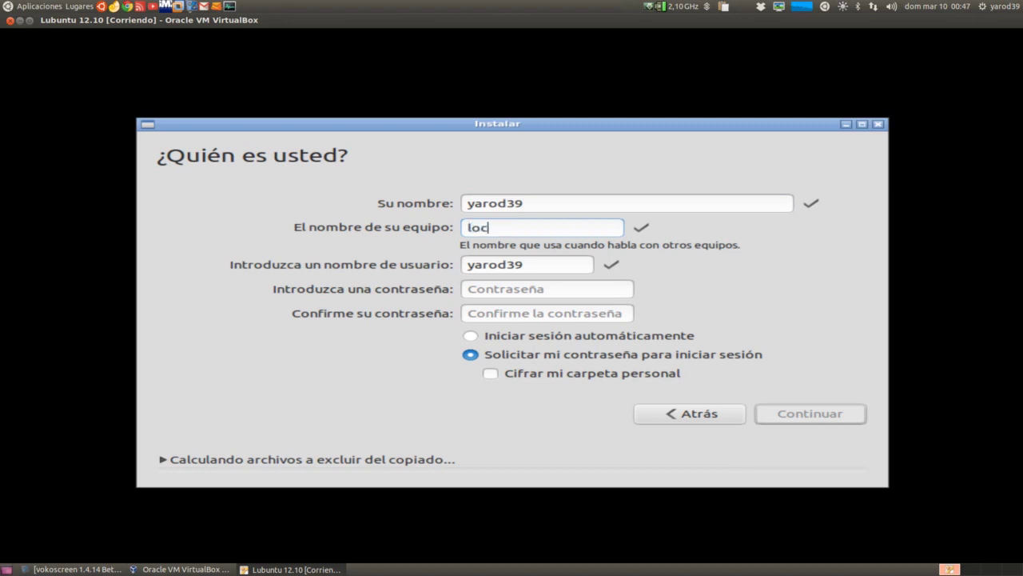
{"action": "type", "text": "alhost"}
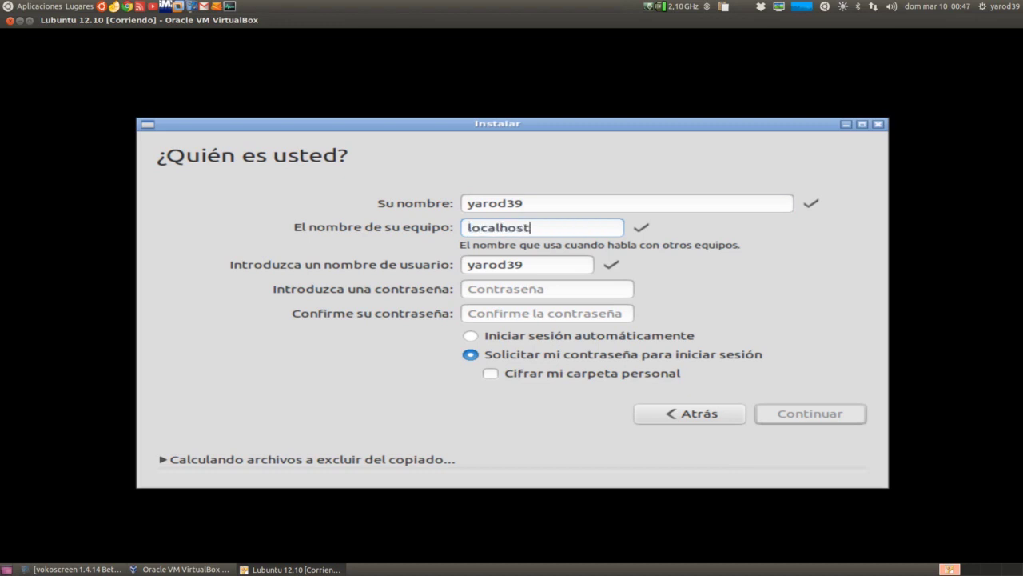
{"action": "key", "text": "Tab"}
{"action": "key", "text": "Tab"}
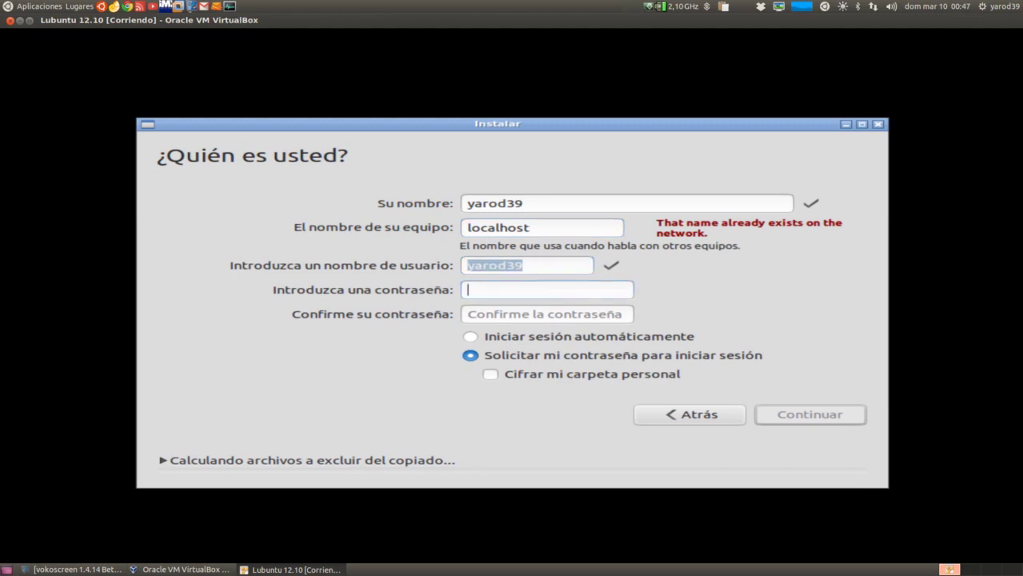
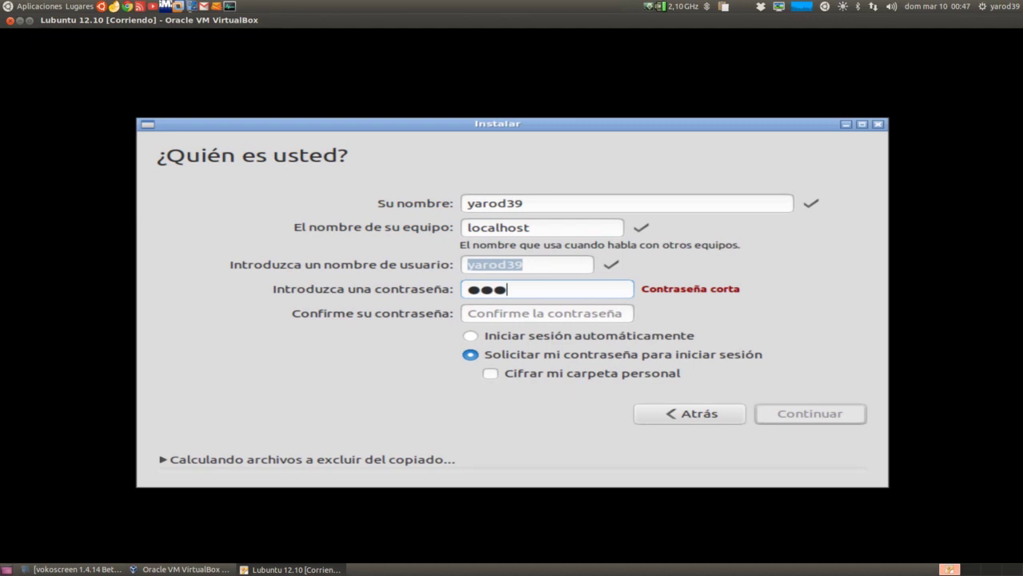
Enter and confirm the account password, then continue the installation
{"action": "key", "text": "Tab"}
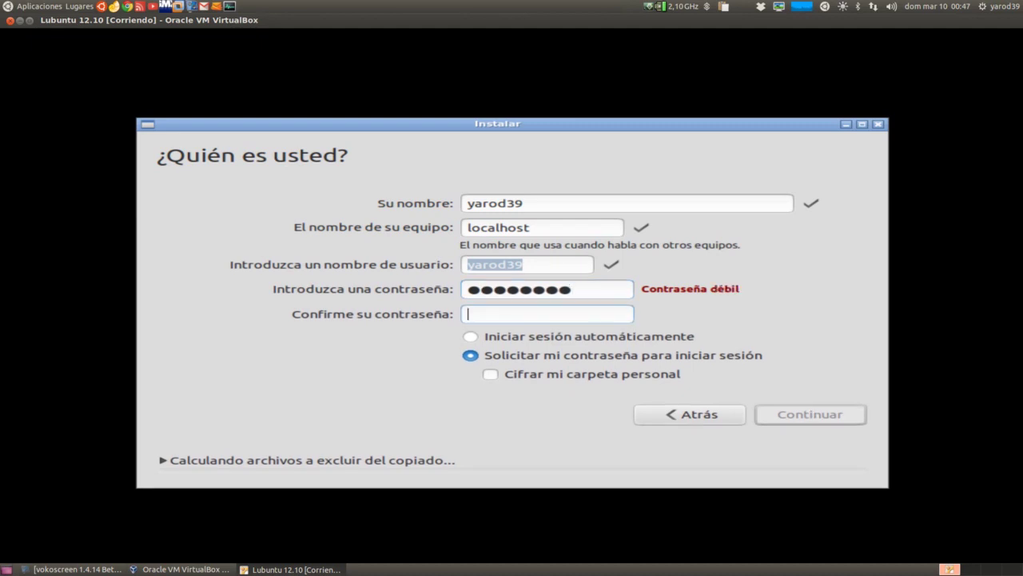
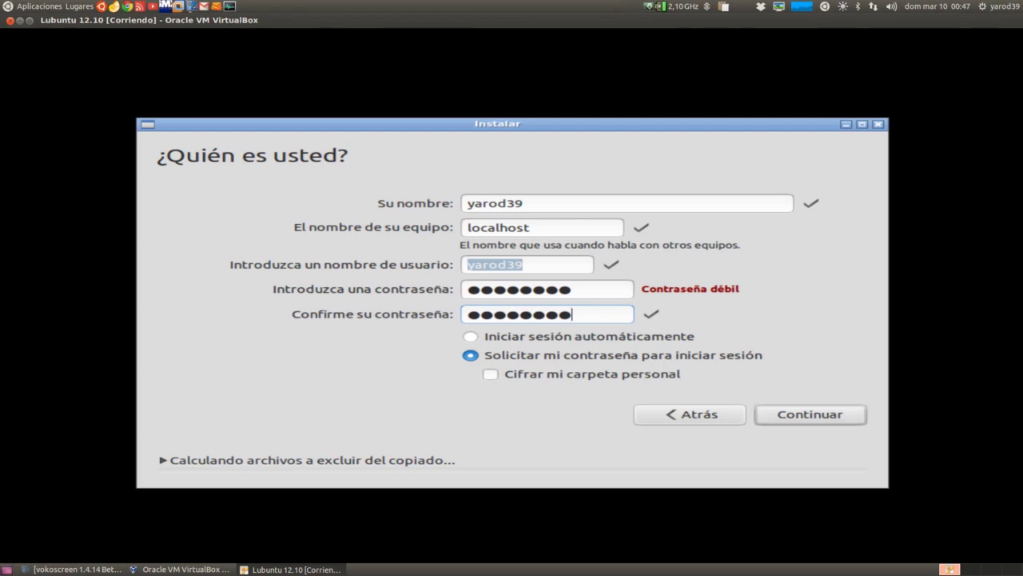
{"action": "left_click", "coordinate": [797, 419]}
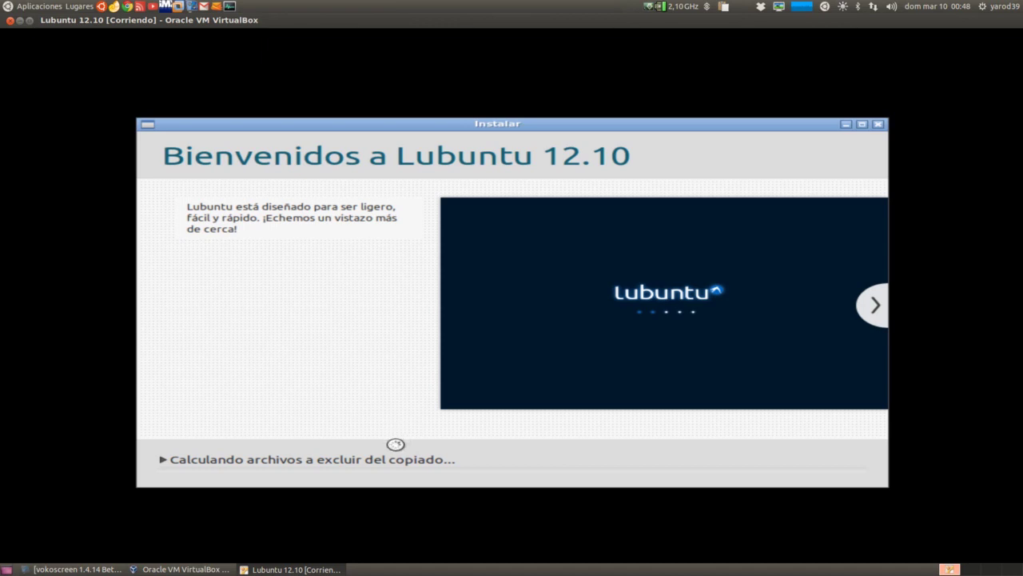
Bring the vokoscreen recorder window forward from the taskbar
{"action": "left_click", "coordinate": [50, 569]}
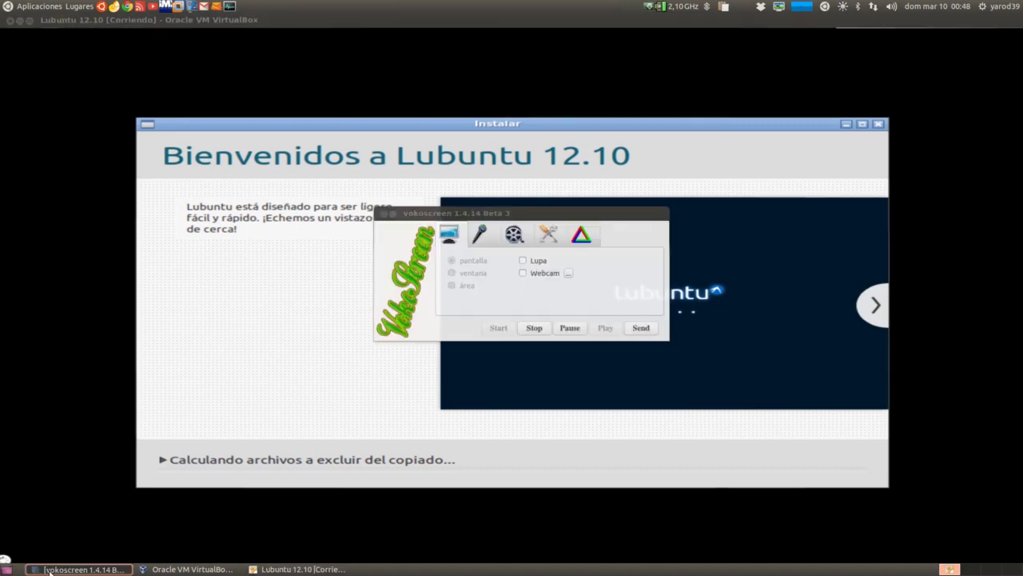
Pause the vokoscreen screen recording
{"action": "left_click", "coordinate": [570, 330]}
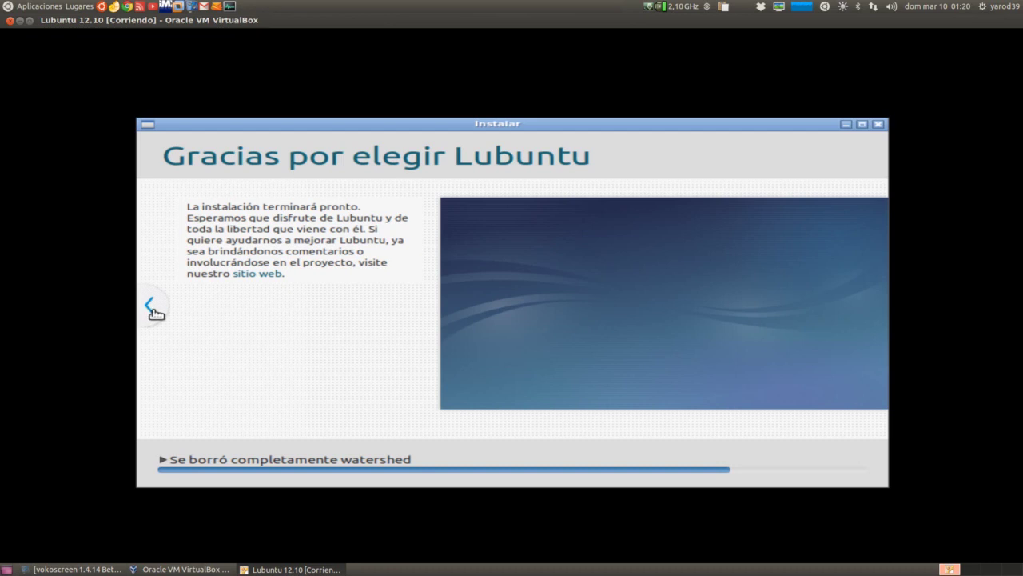
Page back through the slideshow to the welcome slide, then forward to 'Navegue por la web'
{"action": "left_click", "coordinate": [152, 309]}
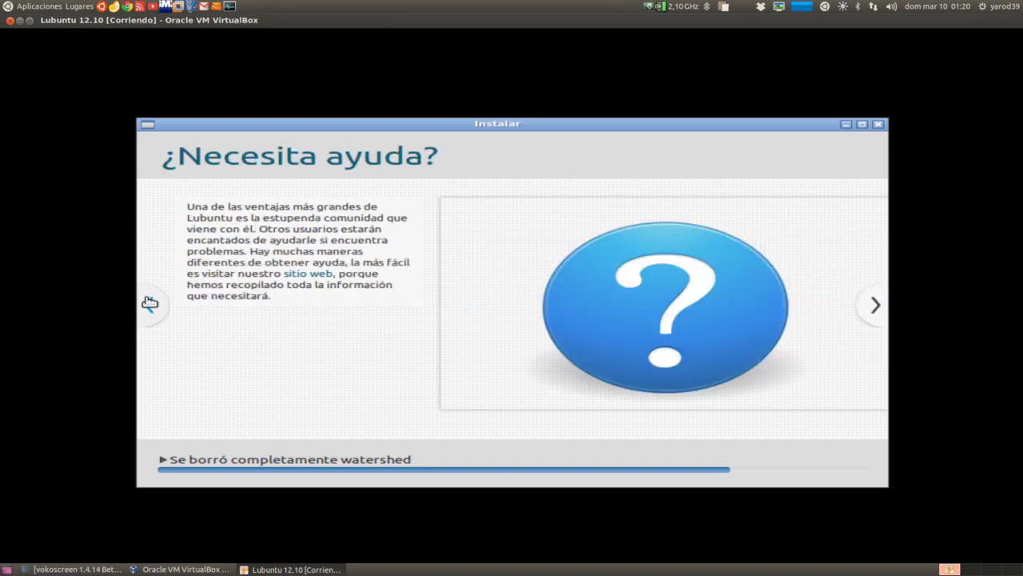
{"action": "left_click", "coordinate": [150, 303]}
{"action": "left_click", "coordinate": [149, 310]}
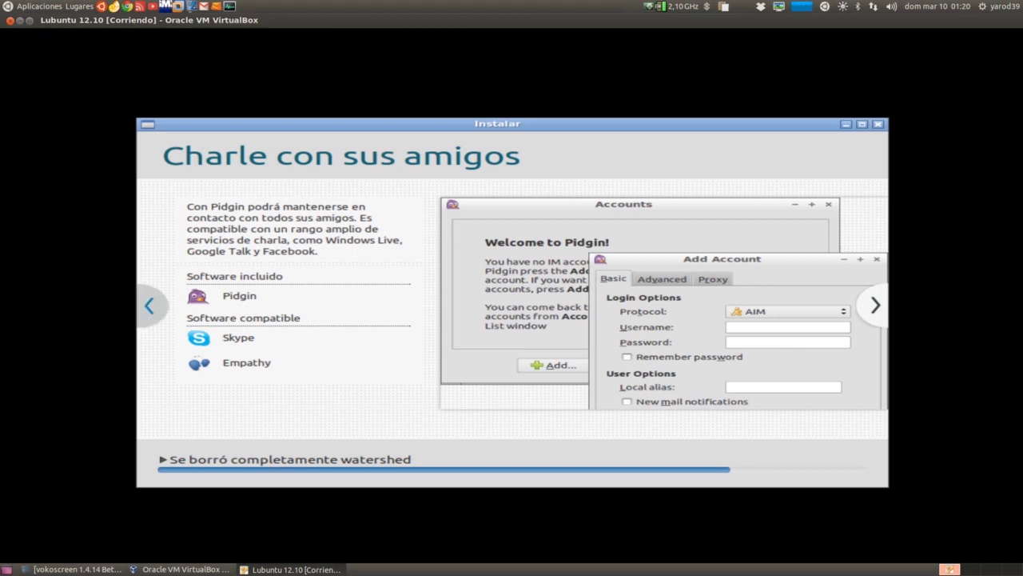
{"action": "left_click", "coordinate": [151, 307]}
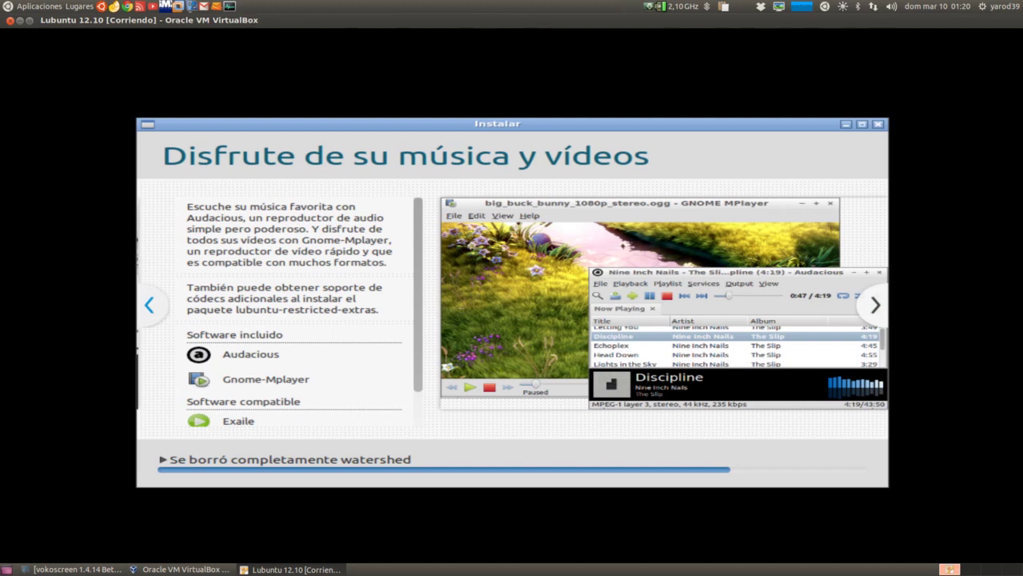
{"action": "left_click", "coordinate": [151, 306]}
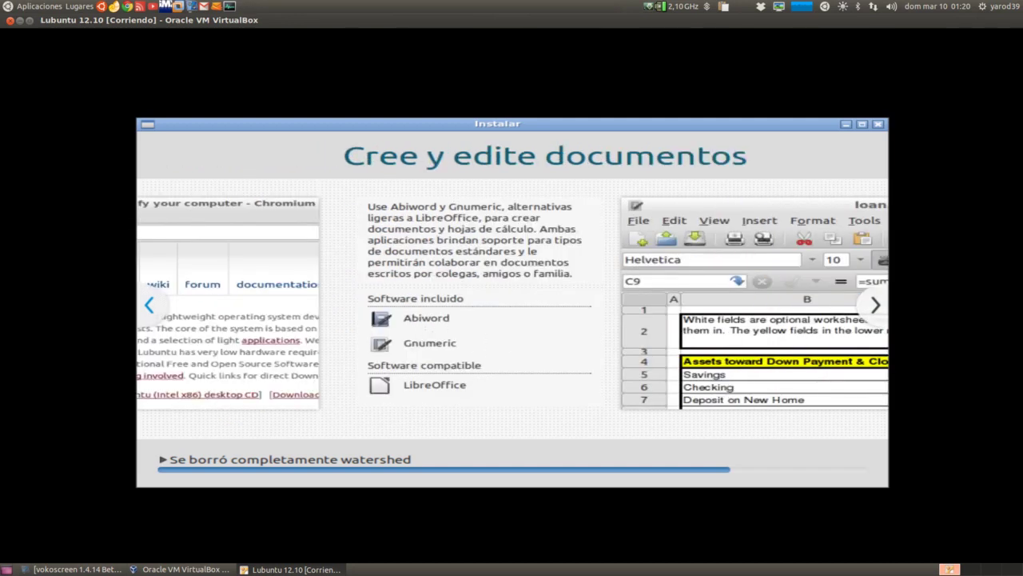
{"action": "key", "text": "Left"}
{"action": "key", "text": "Left"}
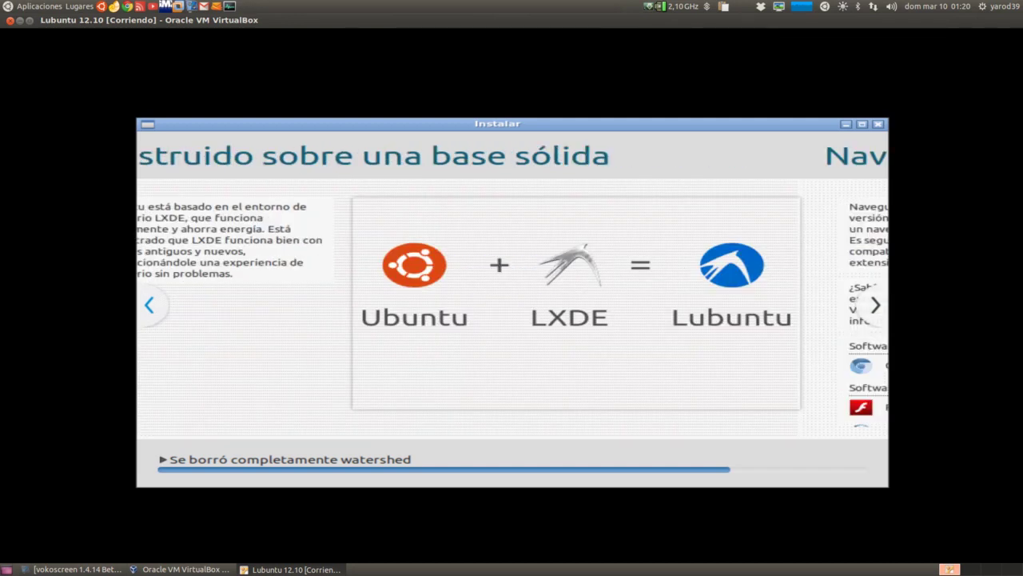
{"action": "left_click", "coordinate": [154, 313]}
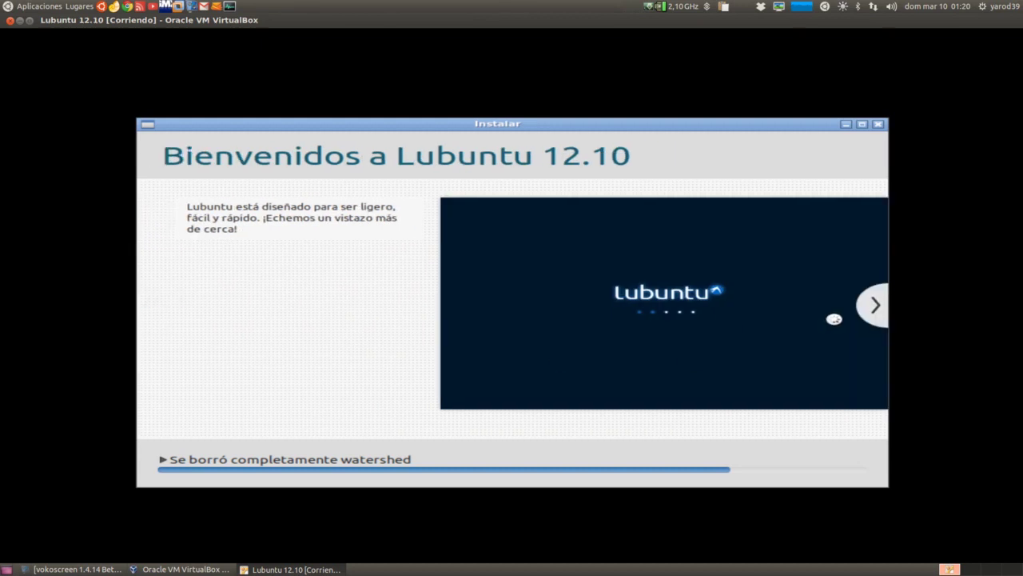
{"action": "left_click", "coordinate": [875, 310]}
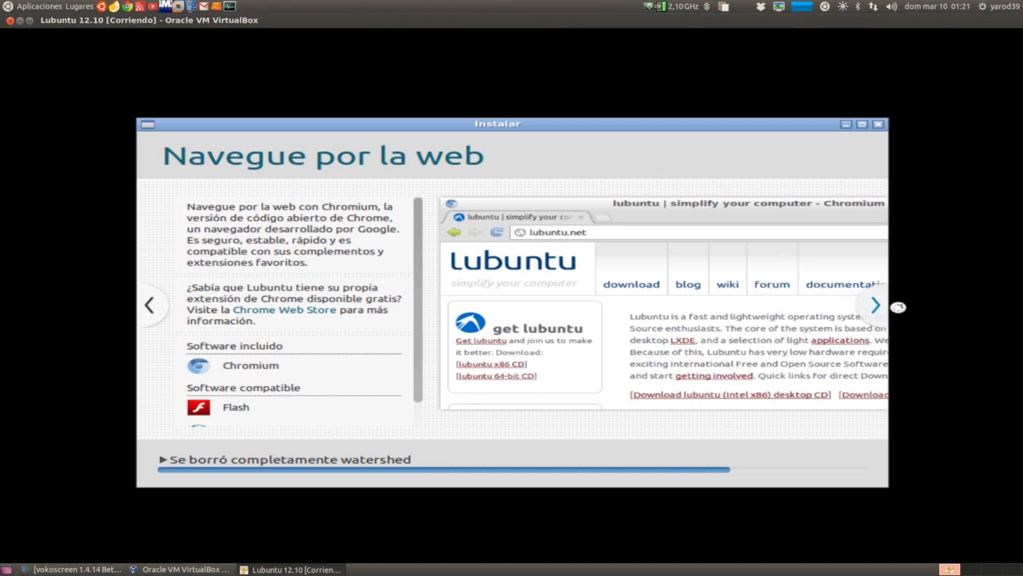
Advance the Lubuntu installer slideshow three slides toward the final 'Gracias por elegir Lubuntu' slide
{"action": "left_click", "coordinate": [877, 306]}
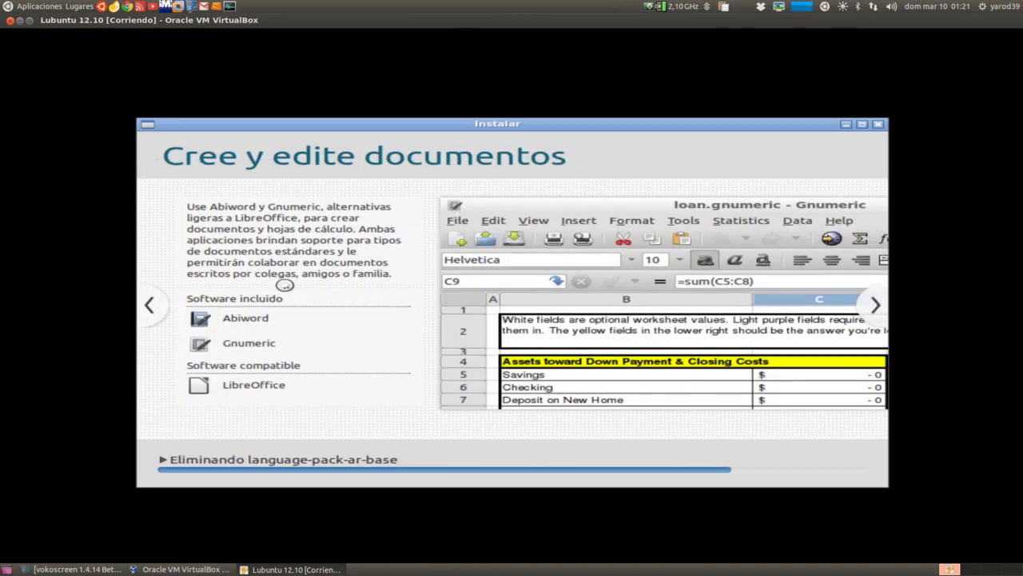
{"action": "left_click", "coordinate": [877, 307]}
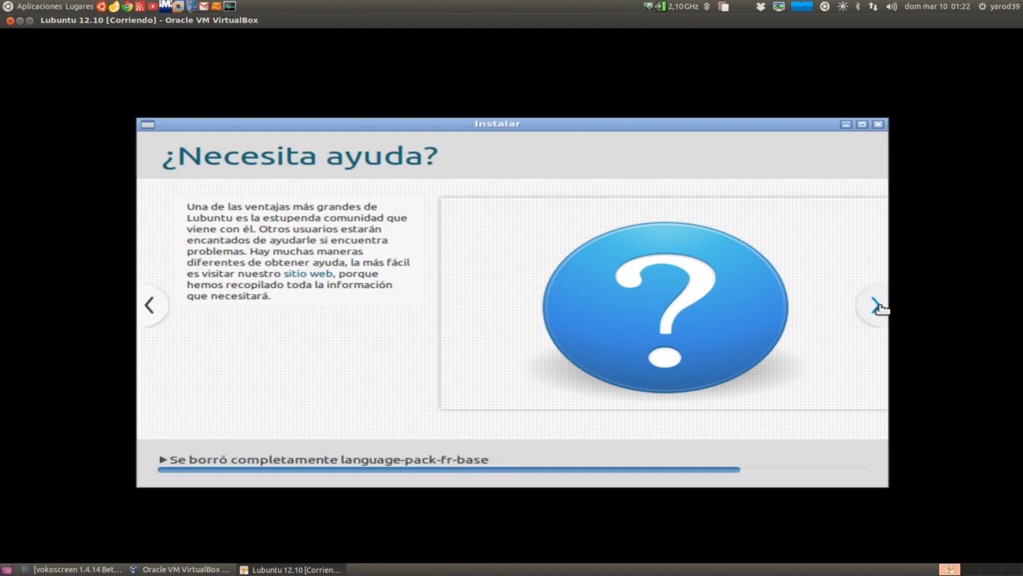
{"action": "left_click", "coordinate": [877, 306]}
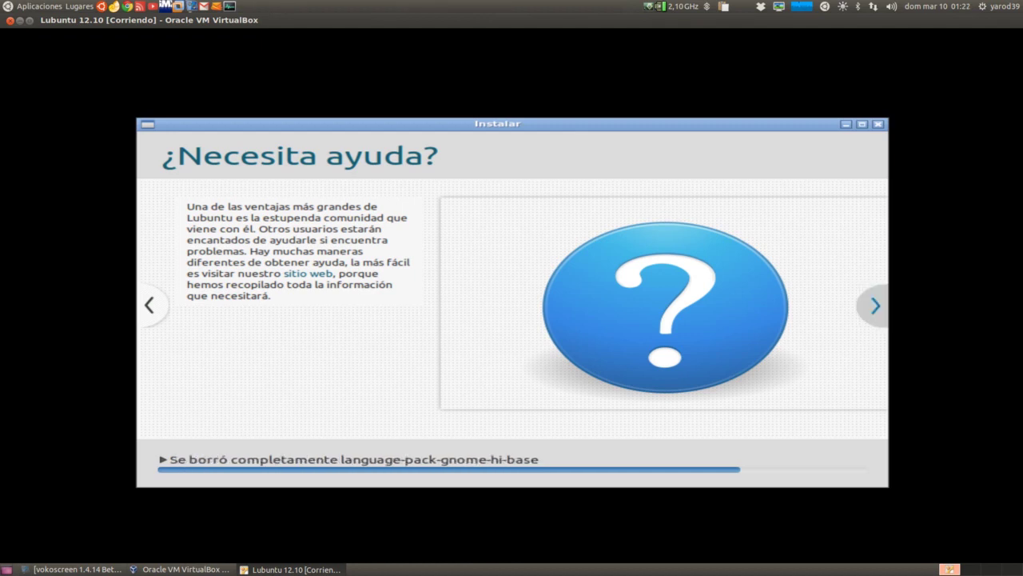
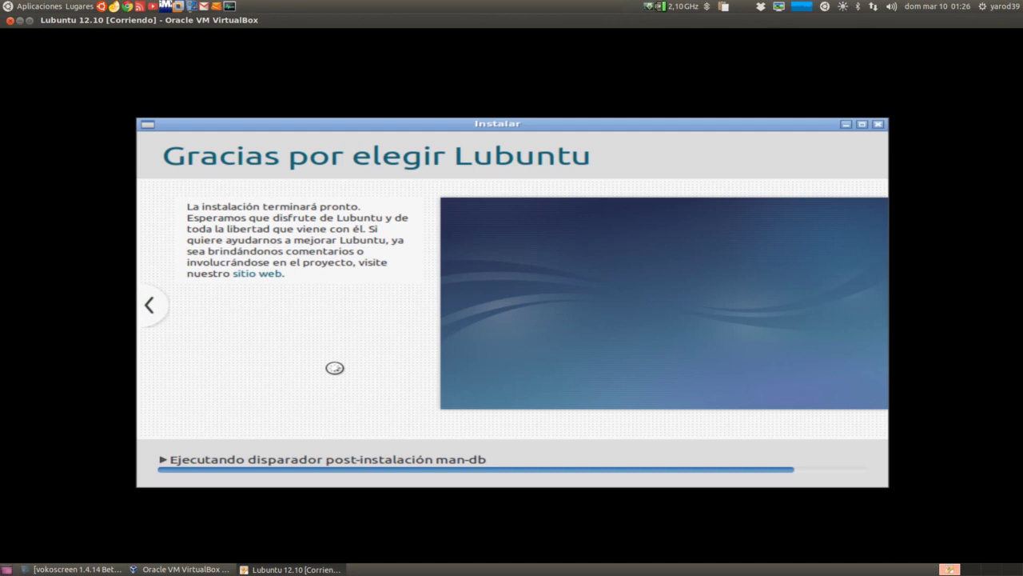
Resume the vokoscreen recording, then hide the recorder window again
{"action": "left_click", "coordinate": [51, 571]}
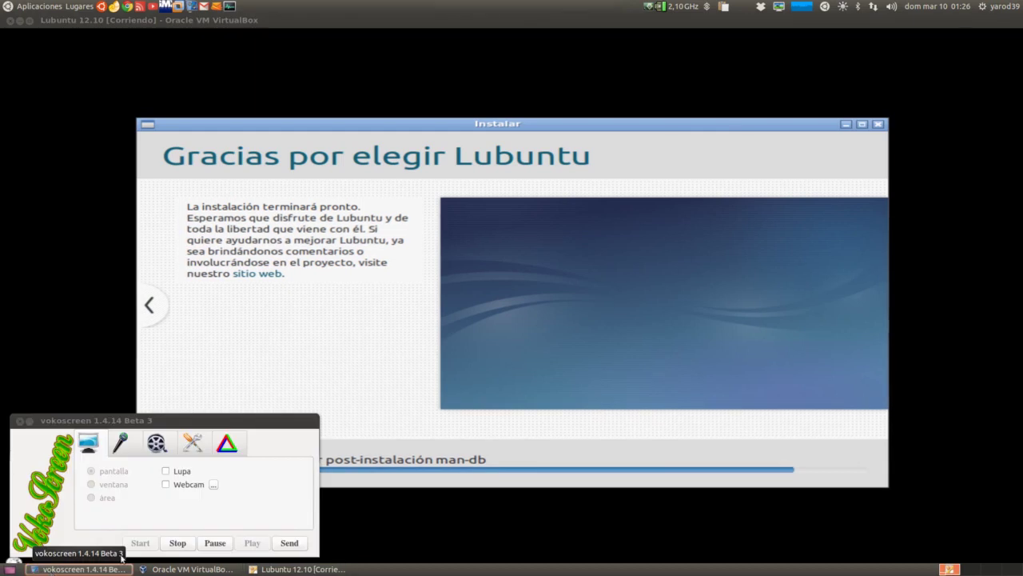
{"action": "left_click", "coordinate": [214, 542]}
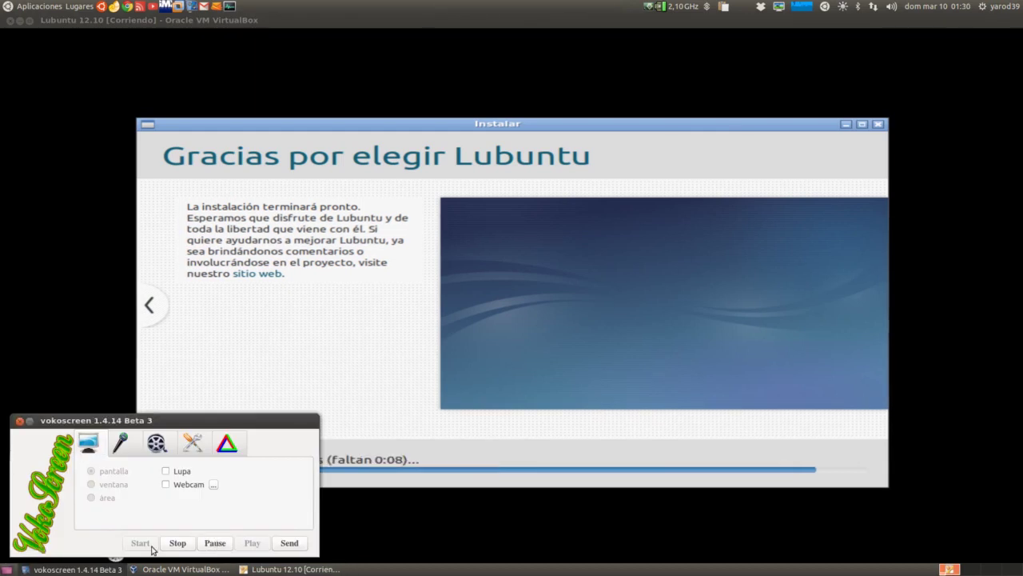
{"action": "left_click", "coordinate": [30, 420]}
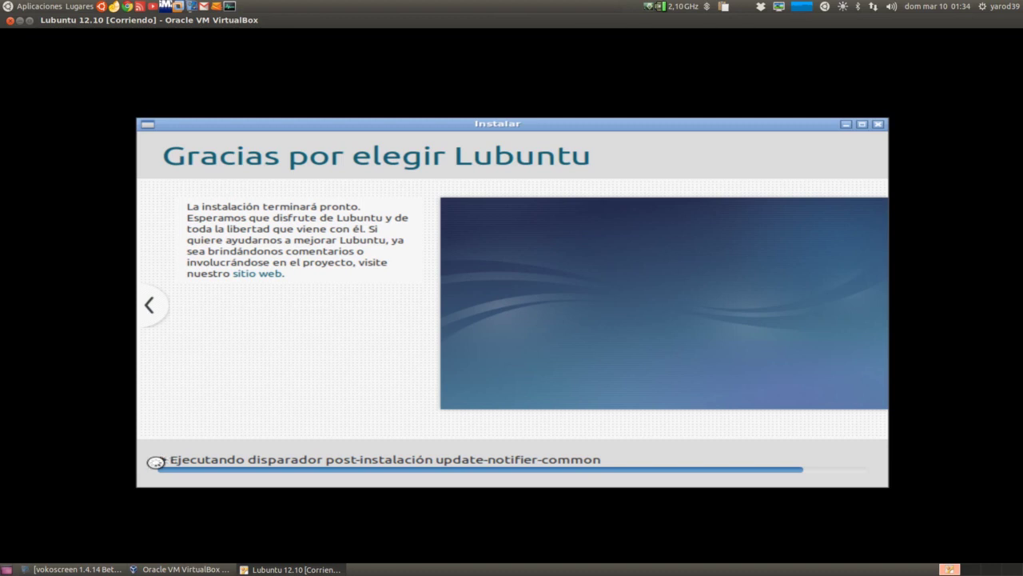
Expand the installer's detailed progress log while the installation runs, then collapse it
{"action": "left_click", "coordinate": [157, 461]}
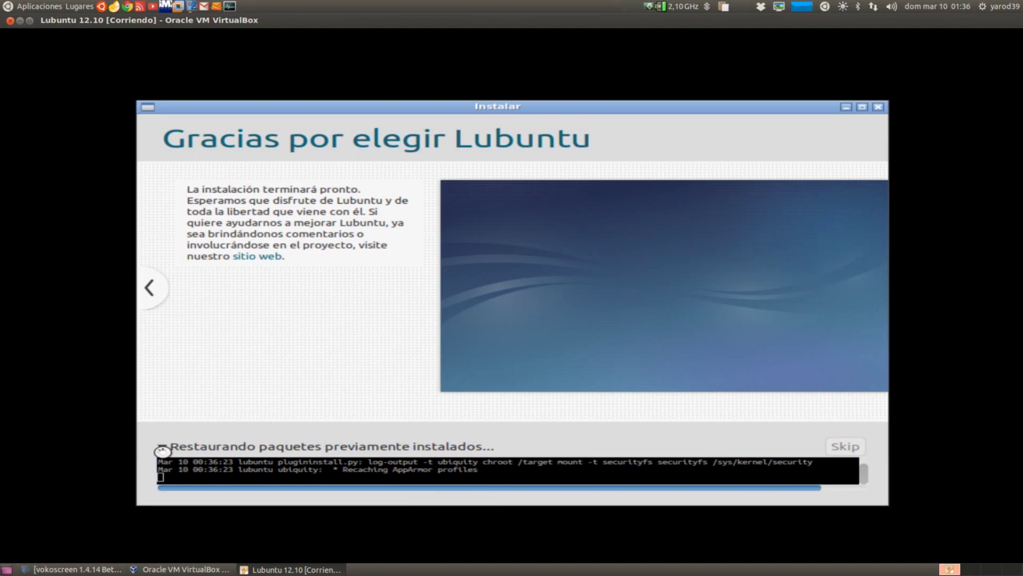
{"action": "left_click", "coordinate": [162, 449]}
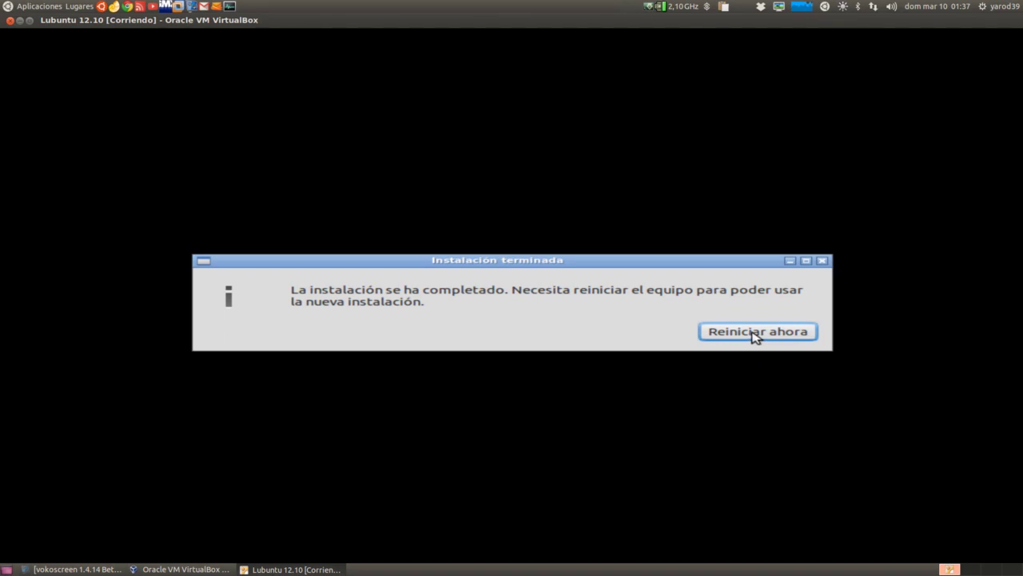
Choose 'Reiniciar ahora' on the Instalación terminada notice to reboot the guest
{"action": "left_click", "coordinate": [753, 334]}
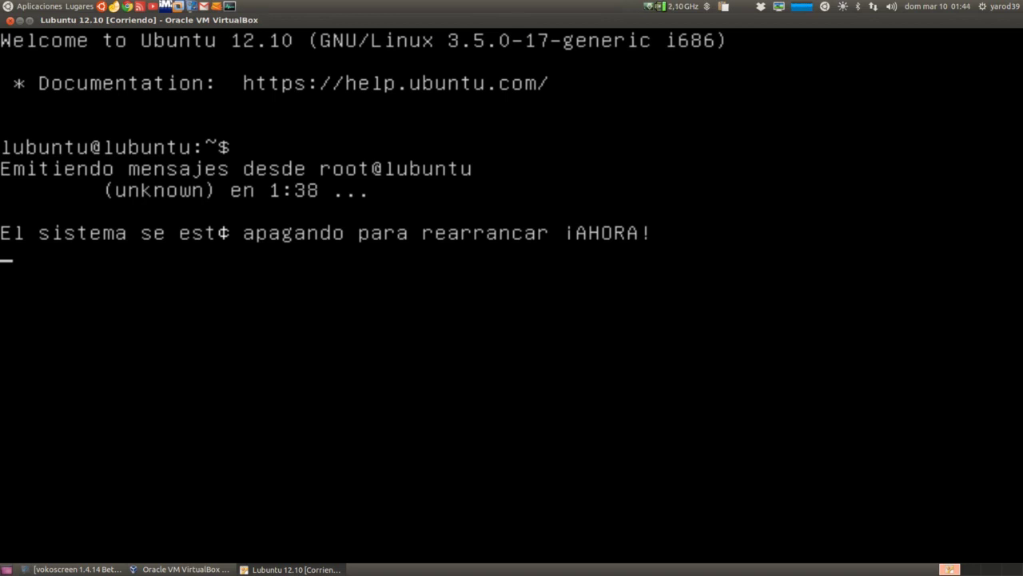
Bring vokoscreen up from the taskbar and pause the recording during the reboot
{"action": "left_click", "coordinate": [89, 569]}
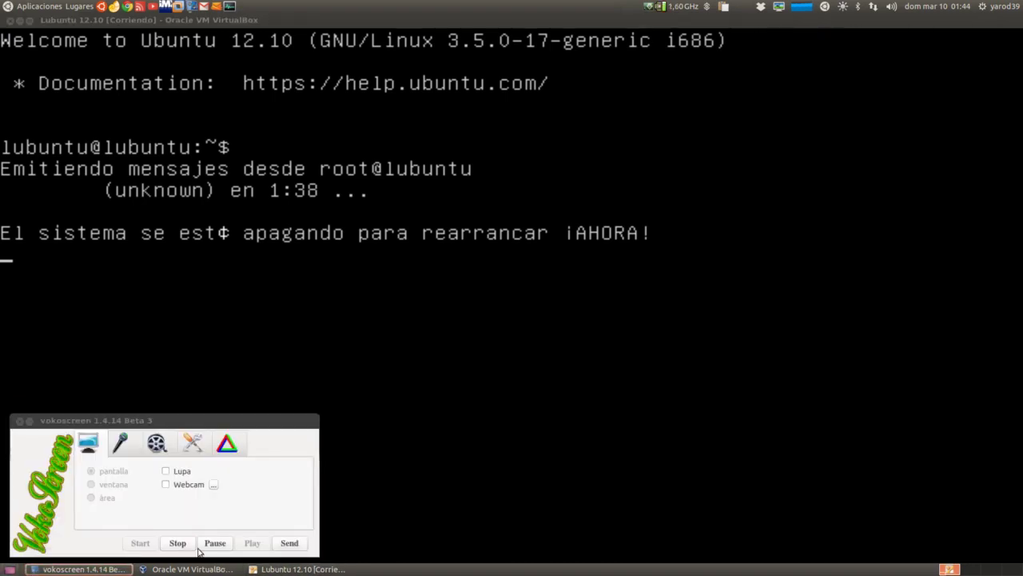
{"action": "left_click", "coordinate": [59, 570]}
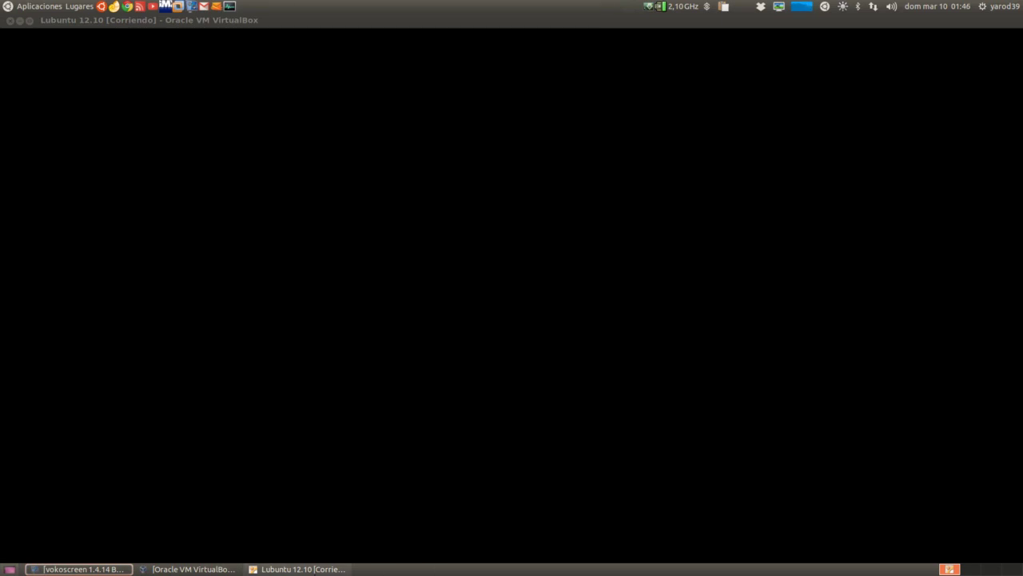
Close the Lubuntu 12.10 VM window, choosing 'Apagar la máquina' and confirming with Aceptar
{"action": "left_click", "coordinate": [304, 569]}
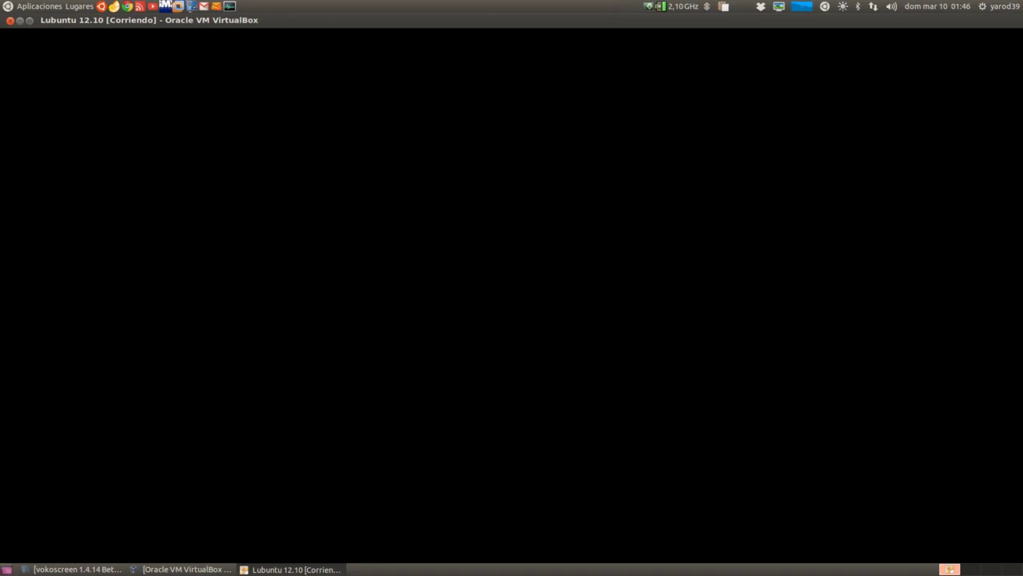
{"action": "right_click", "coordinate": [242, 21]}
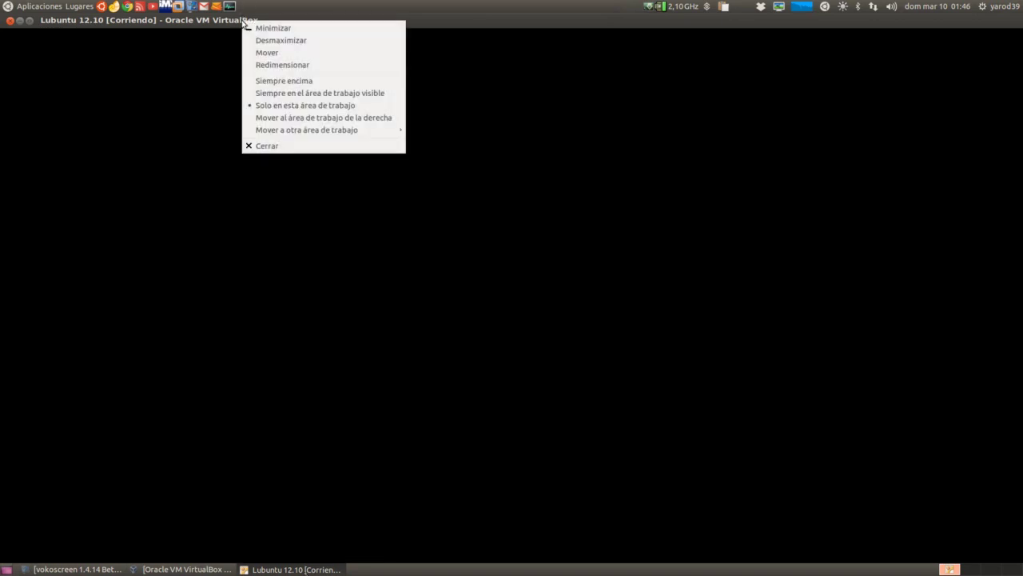
{"action": "left_click", "coordinate": [262, 146]}
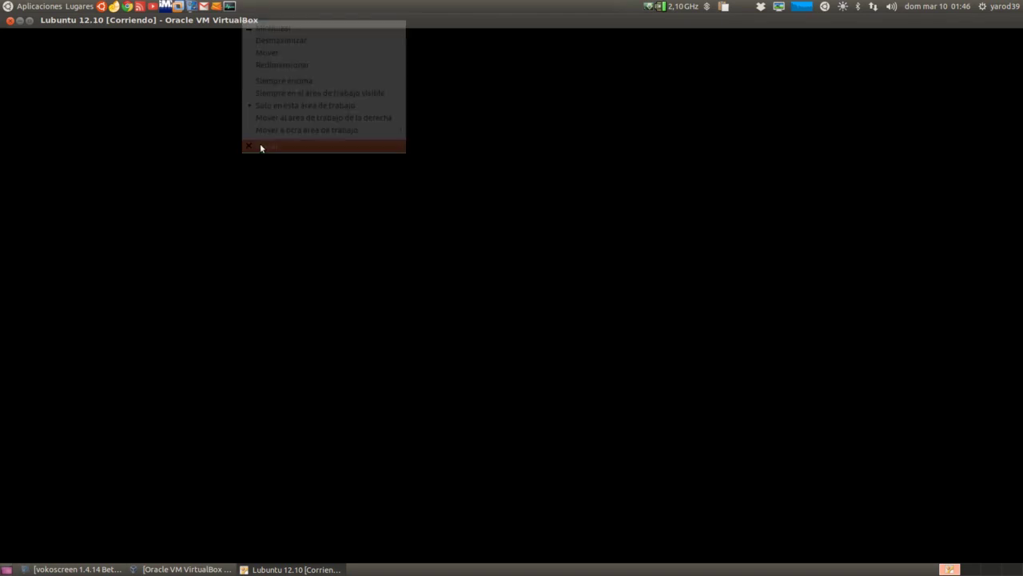
{"action": "left_click", "coordinate": [482, 302]}
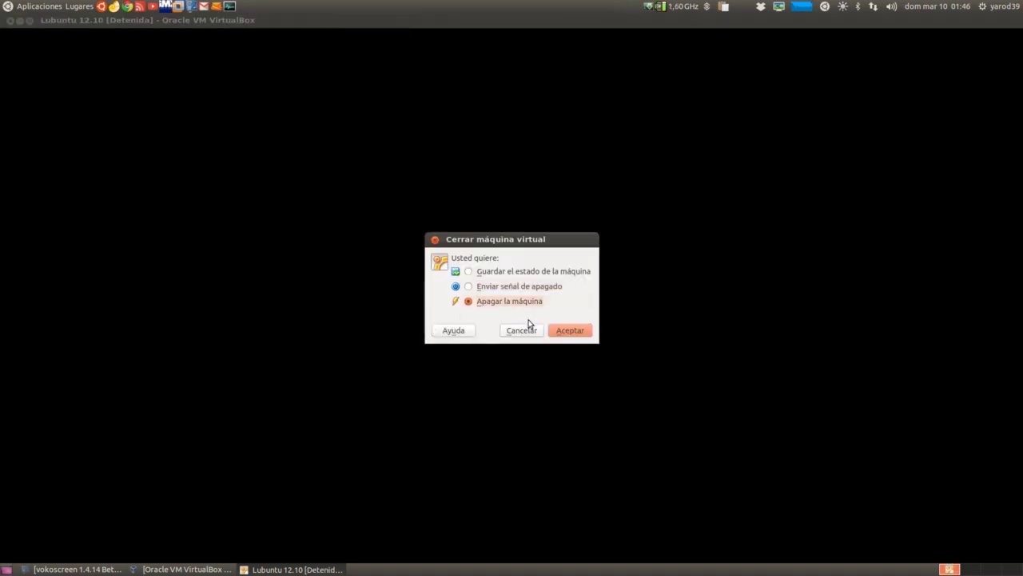
{"action": "left_click", "coordinate": [566, 333]}
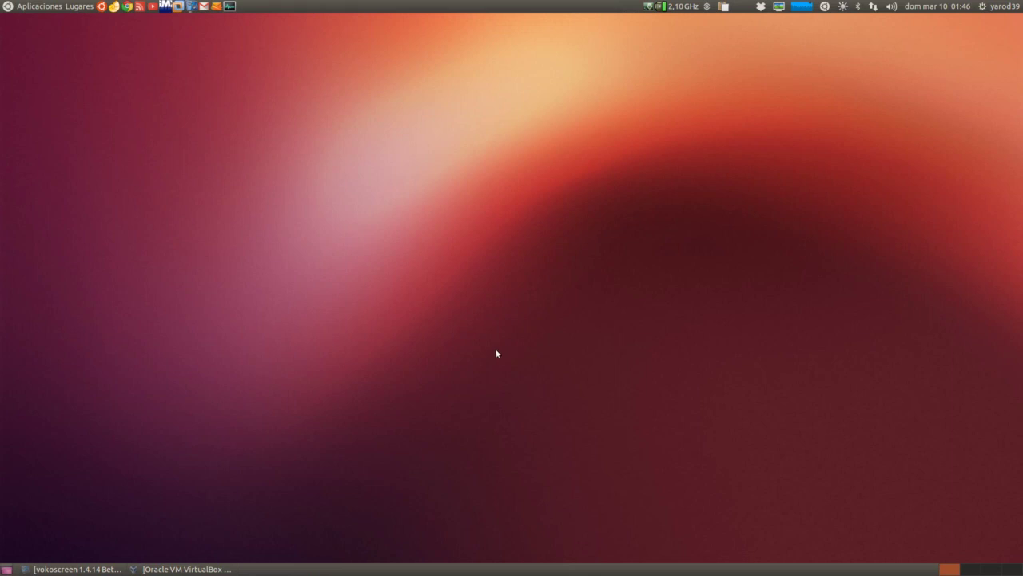
Start Lubuntu 12.10 and accept the startup prompt, keyboard auto-capture and 32-bit colour notices
{"action": "left_click", "coordinate": [192, 569]}
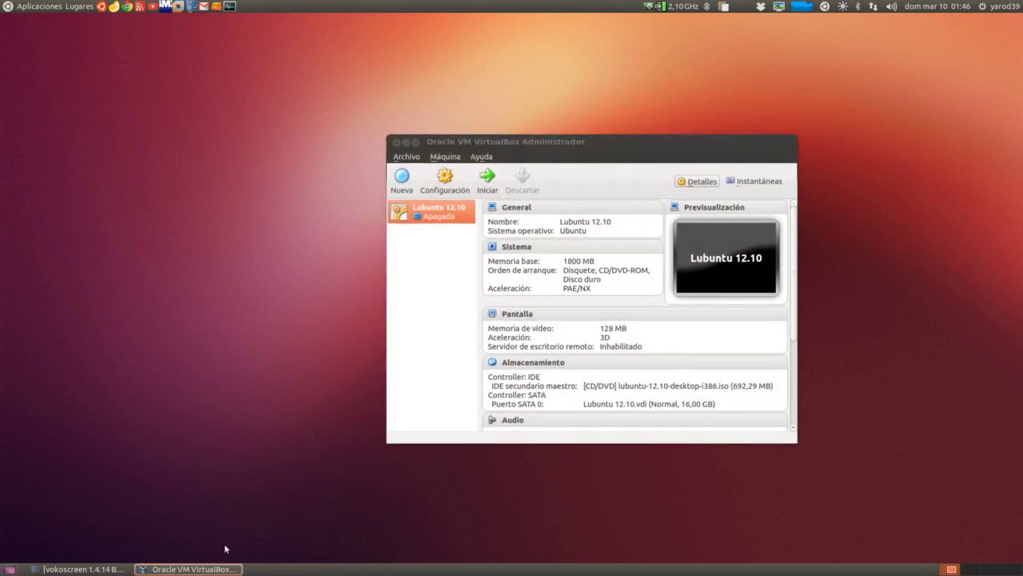
{"action": "left_click", "coordinate": [486, 183]}
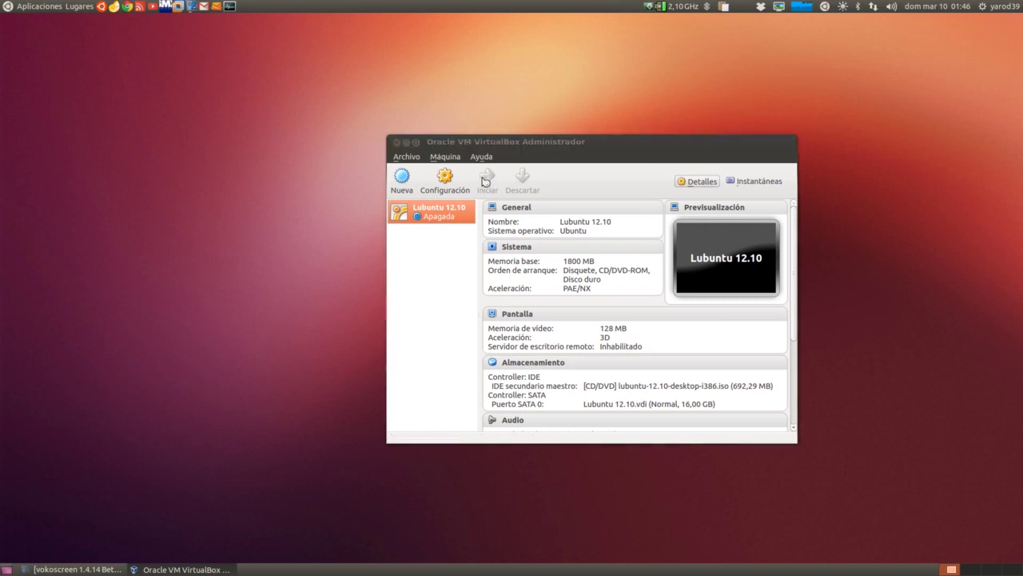
{"action": "left_click", "coordinate": [534, 362]}
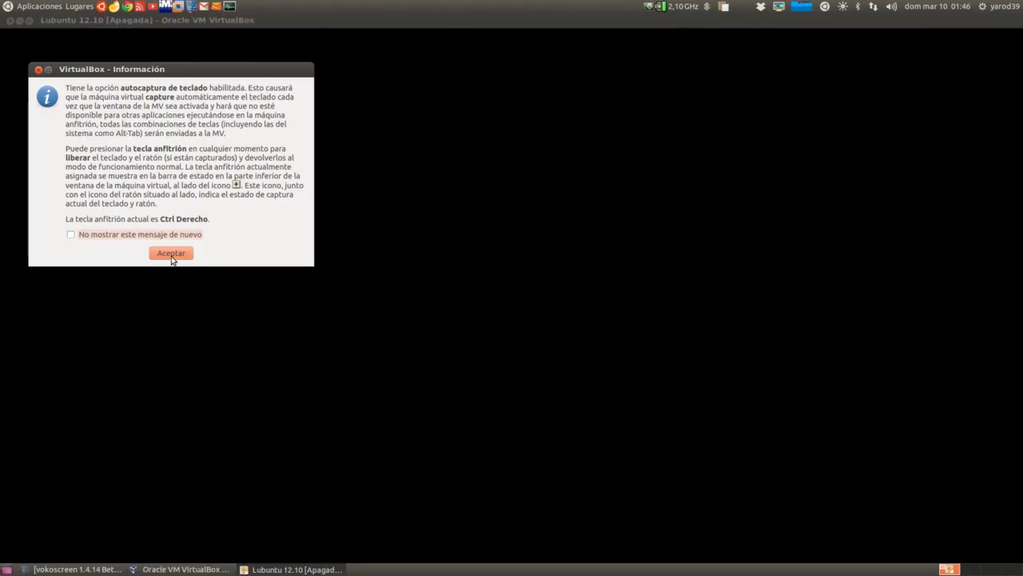
{"action": "left_click", "coordinate": [171, 254]}
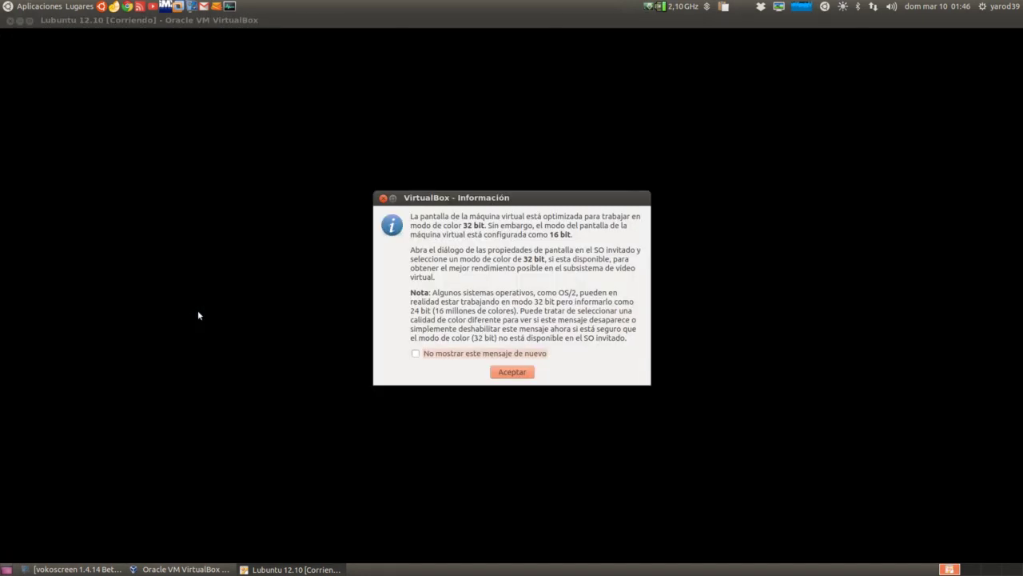
{"action": "left_click", "coordinate": [509, 373]}
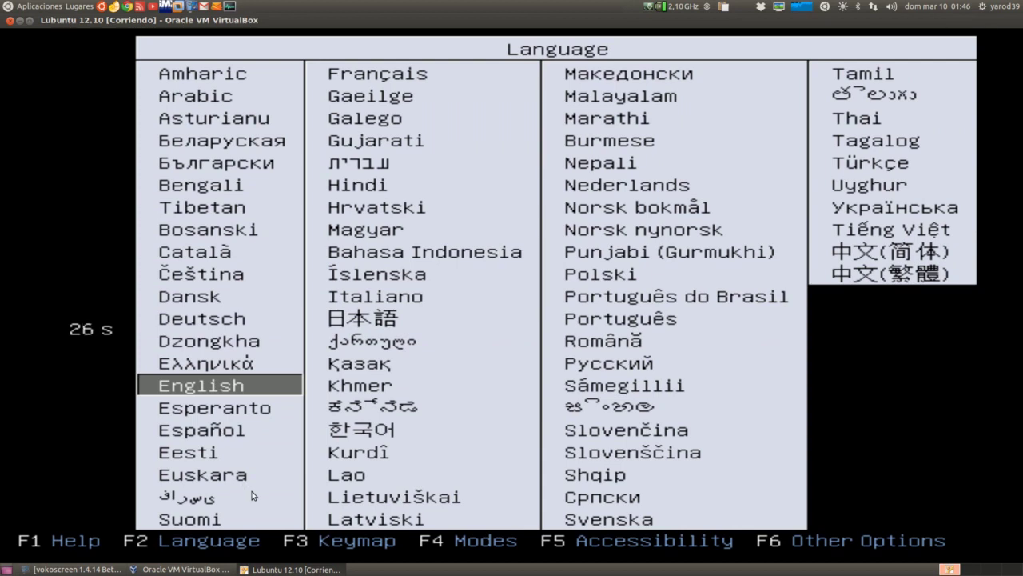
Raise the VirtualBox manager over the running VM and open Lubuntu 12.10's Configuración
{"action": "left_click", "coordinate": [184, 569]}
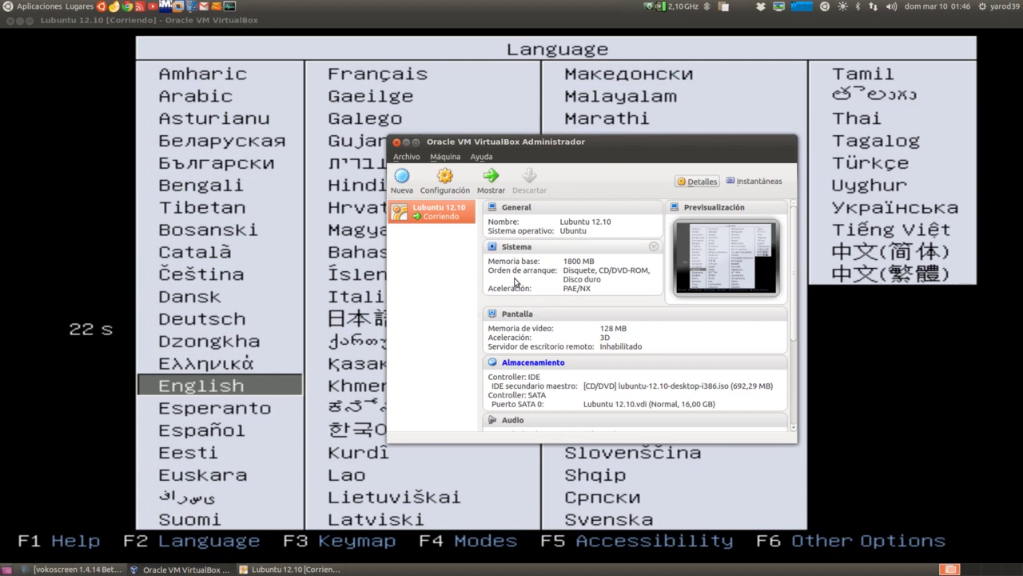
{"action": "right_click", "coordinate": [430, 221]}
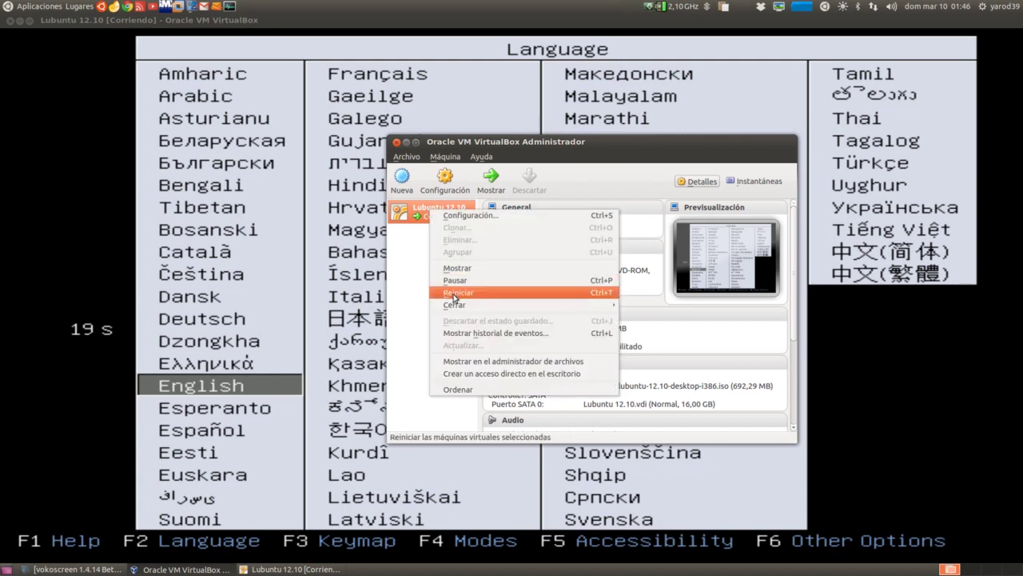
{"action": "mouse_move", "coordinate": [455, 309]}
{"action": "left_click", "coordinate": [414, 226]}
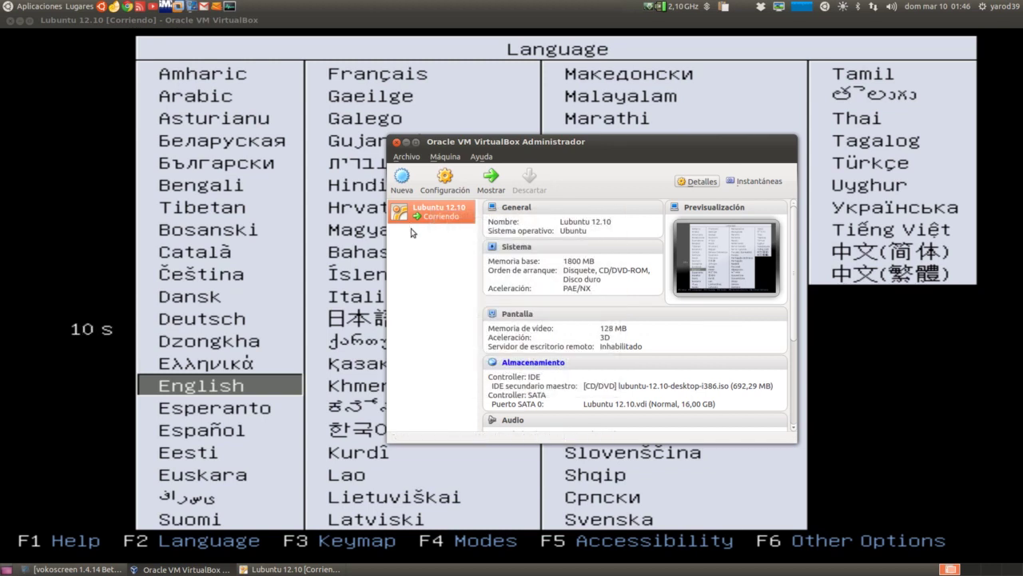
{"action": "left_click", "coordinate": [444, 183]}
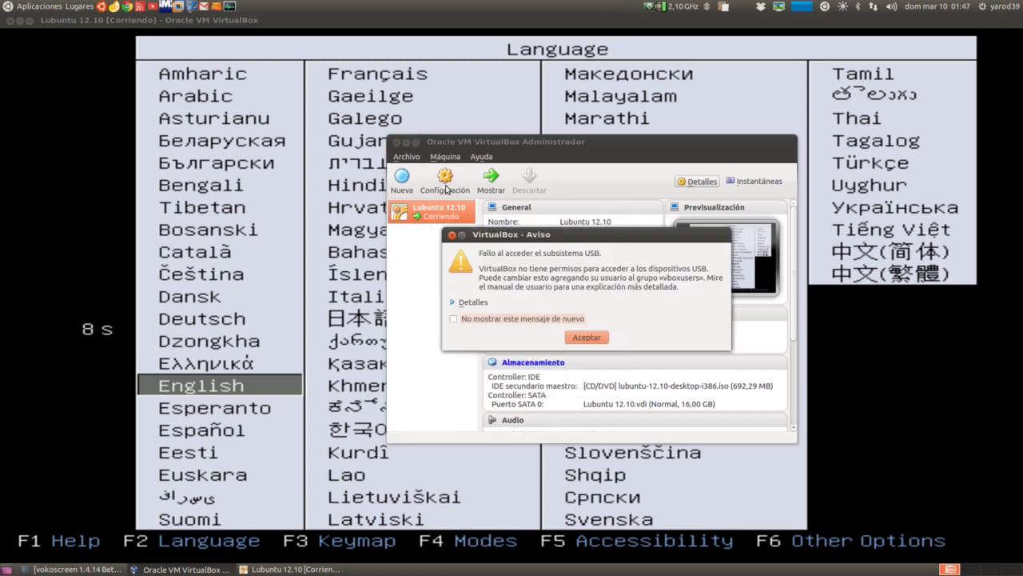
Acknowledge the USB warning and turn off Live CD/DVD on the Lubuntu ISO in Storage
{"action": "left_click", "coordinate": [586, 337]}
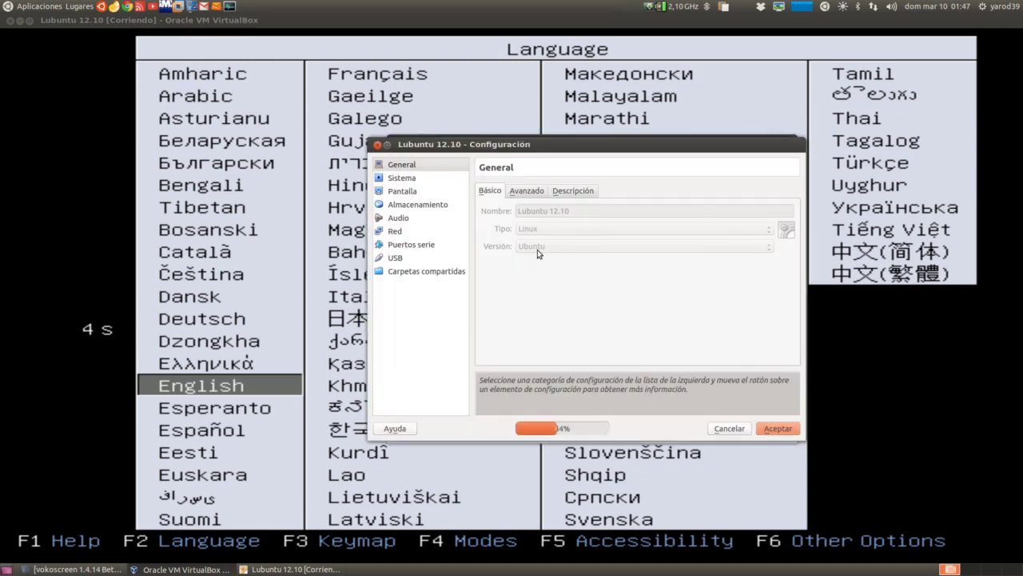
{"action": "left_click", "coordinate": [525, 192]}
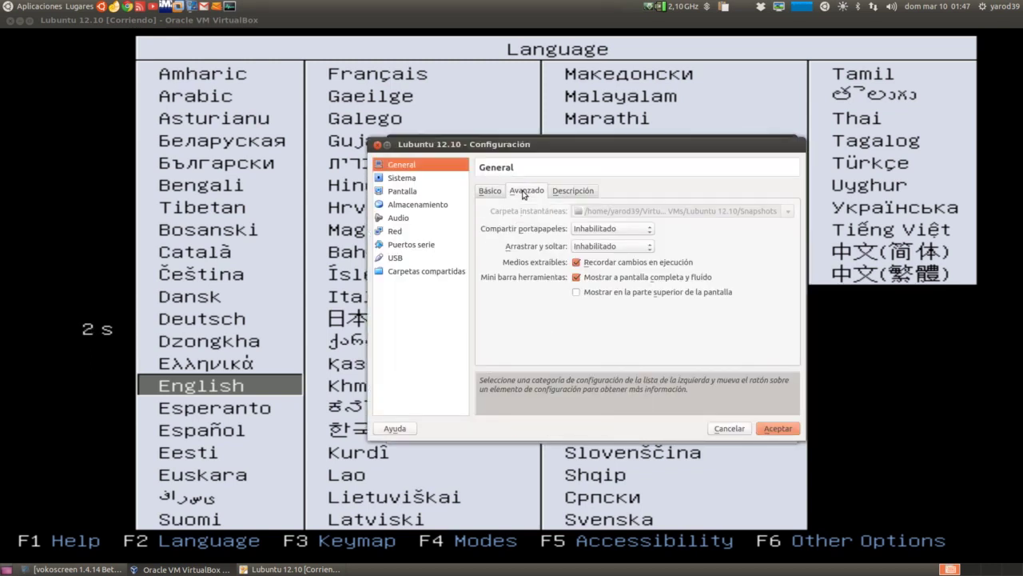
{"action": "left_click", "coordinate": [416, 205]}
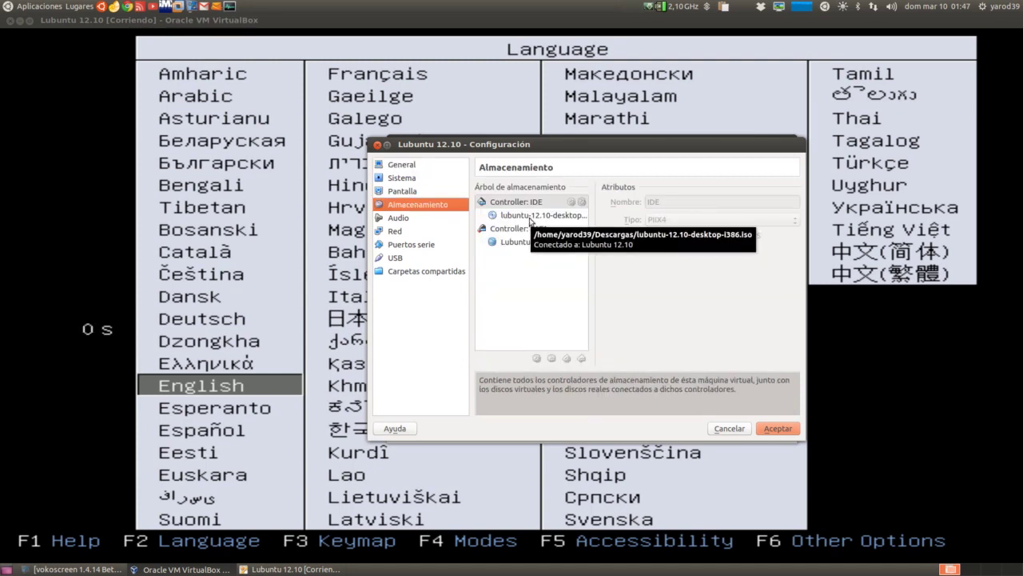
{"action": "left_click", "coordinate": [533, 215]}
{"action": "left_click", "coordinate": [680, 219]}
{"action": "left_click", "coordinate": [681, 218]}
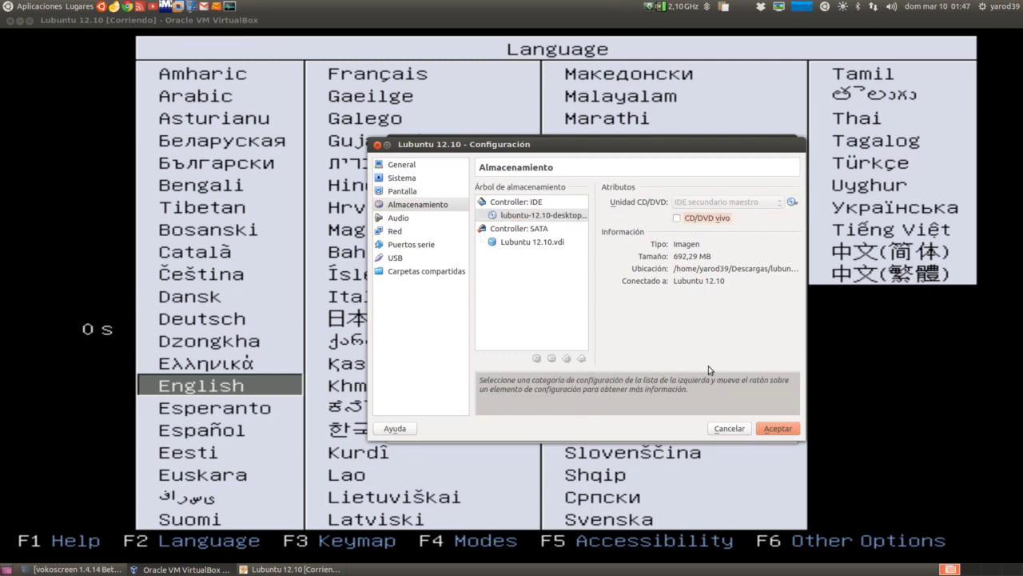
Try detaching the ISO (unavailable while running), then power off the running VM
{"action": "right_click", "coordinate": [529, 216]}
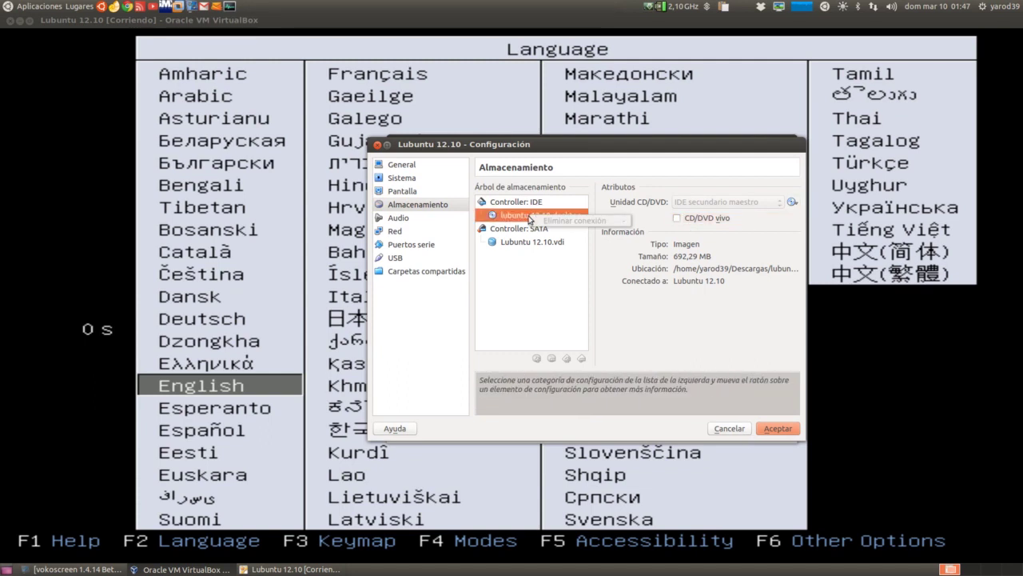
{"action": "left_click", "coordinate": [526, 218]}
{"action": "right_click", "coordinate": [526, 217]}
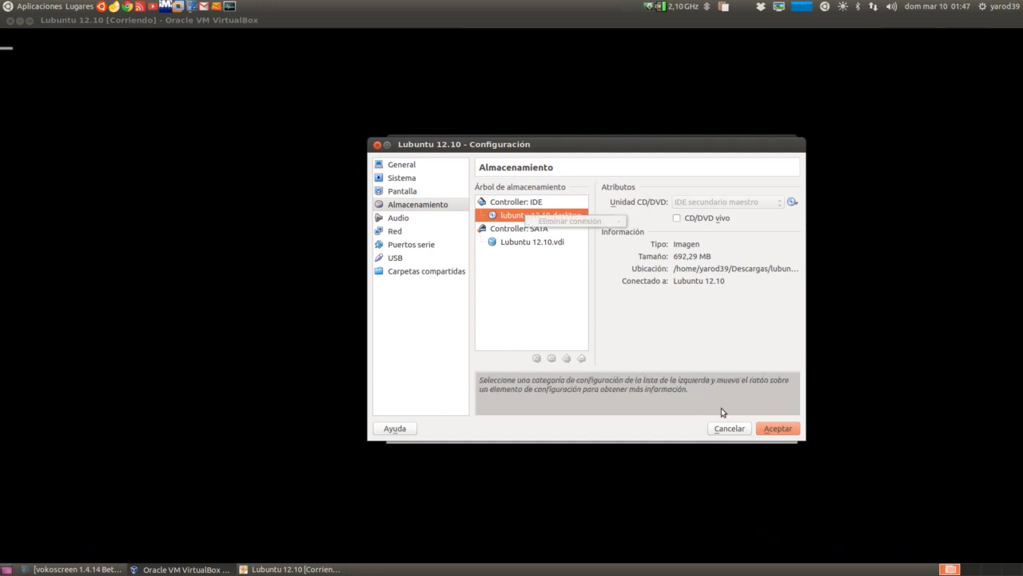
{"action": "left_click", "coordinate": [728, 430]}
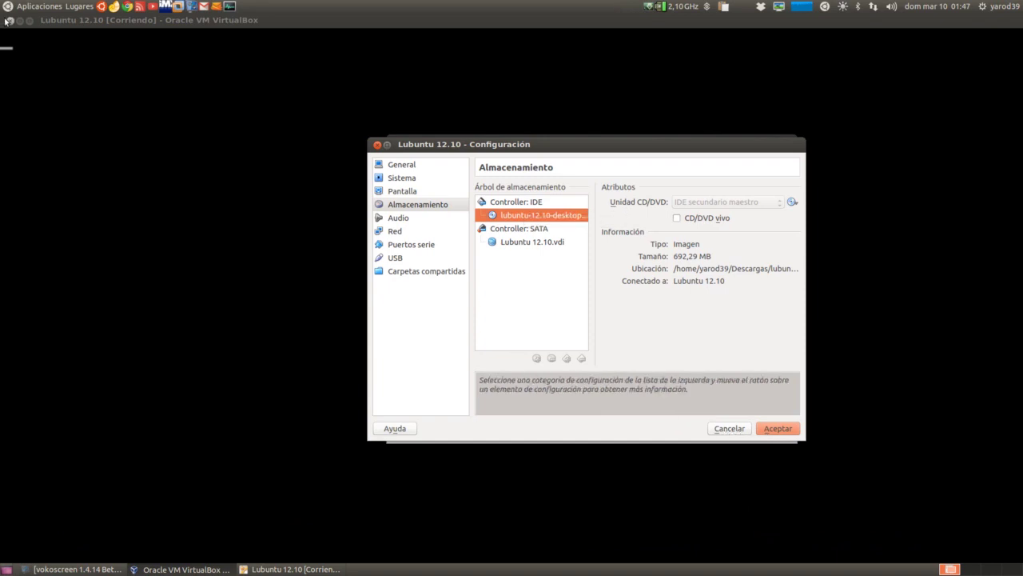
{"action": "left_click", "coordinate": [11, 21]}
{"action": "left_click", "coordinate": [563, 330]}
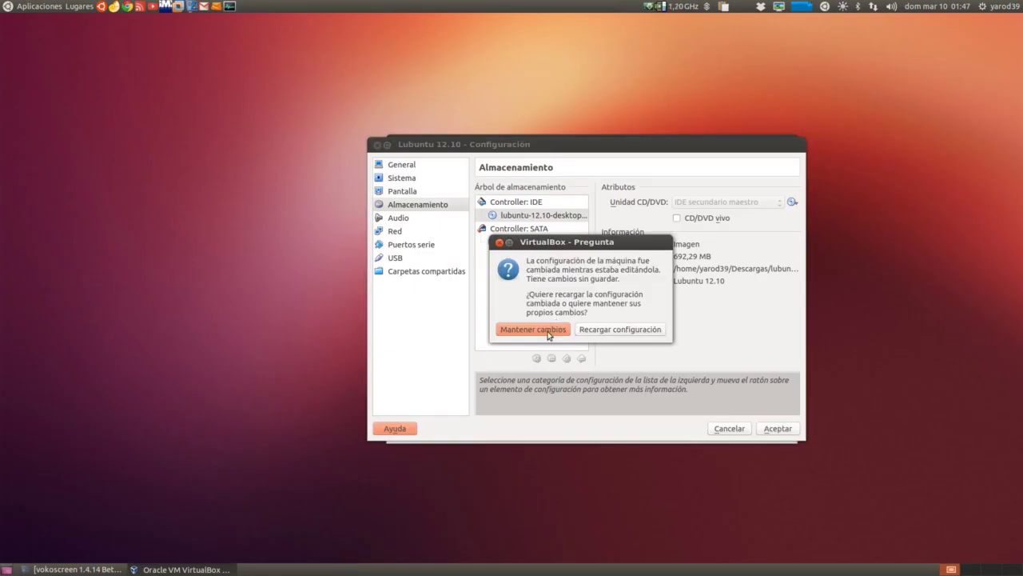
Keep the edited changes, select the lubuntu-12.10-desktop disc entry and accept Configuración
{"action": "left_click", "coordinate": [549, 335]}
{"action": "left_click", "coordinate": [529, 220]}
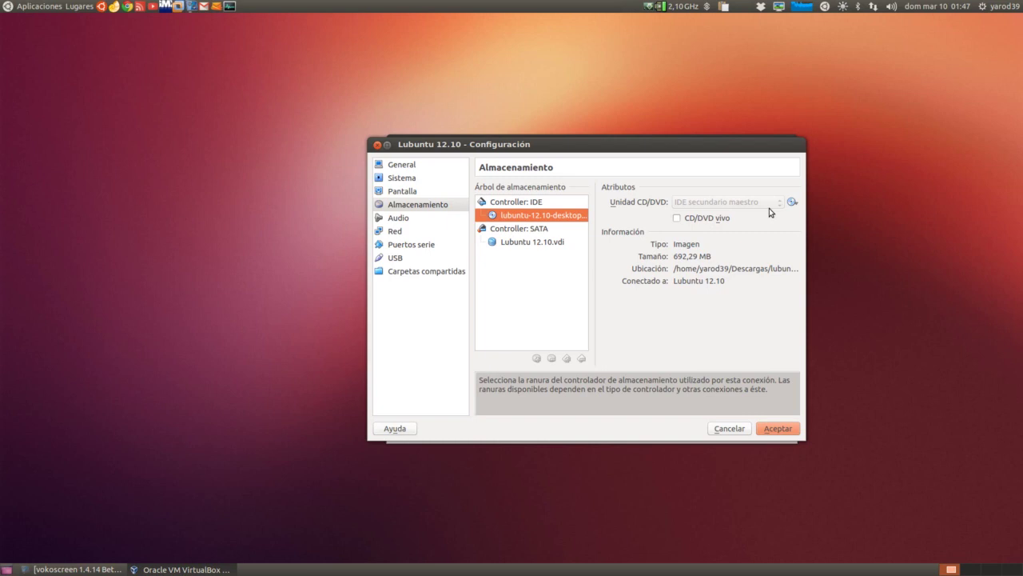
{"action": "left_click", "coordinate": [778, 429]}
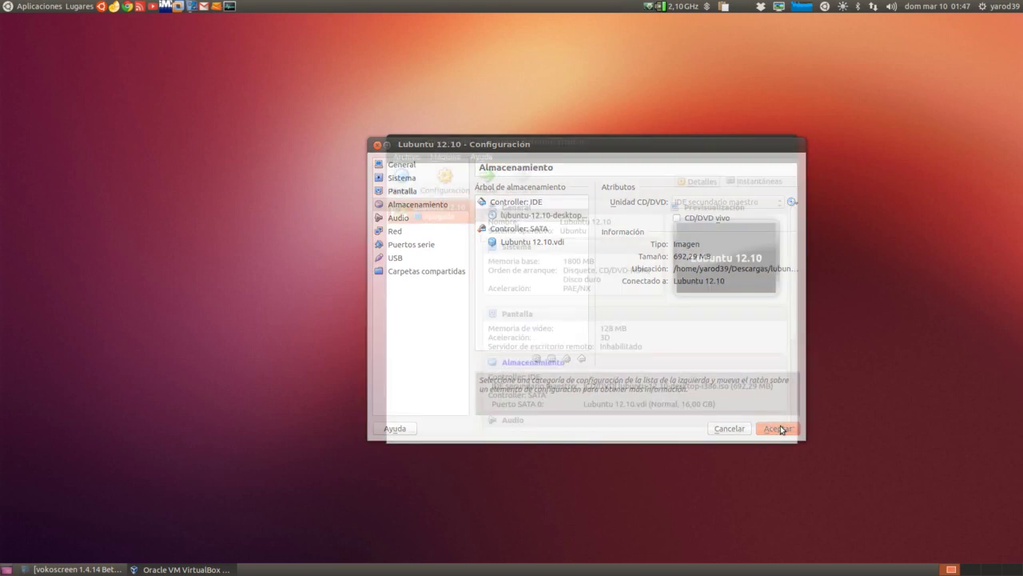
Start Lubuntu 12.10, accept scaled mode with Cambiar, and dismiss the keyboard-capture and colour-depth notices
{"action": "left_click", "coordinate": [493, 182]}
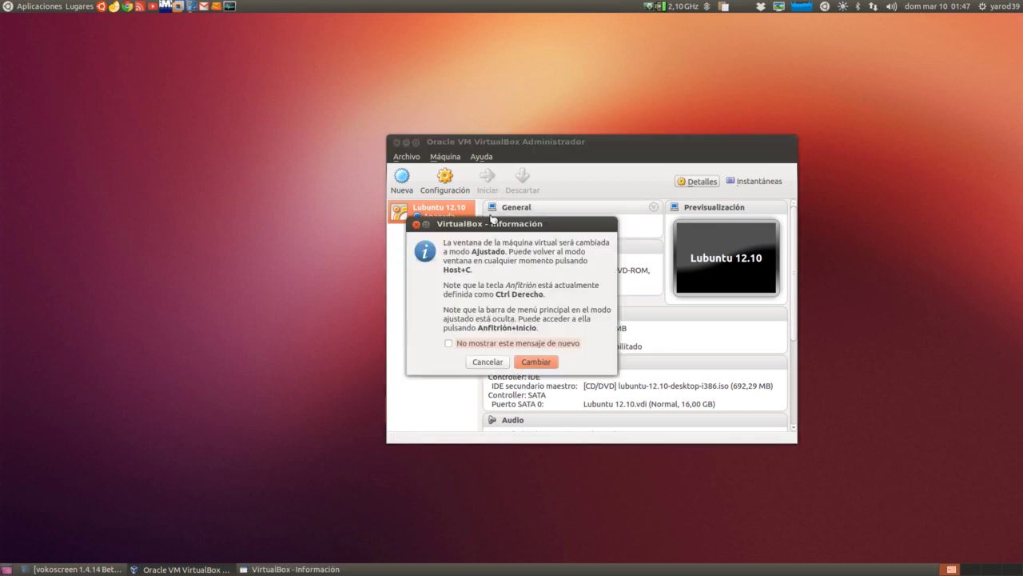
{"action": "left_click", "coordinate": [535, 362]}
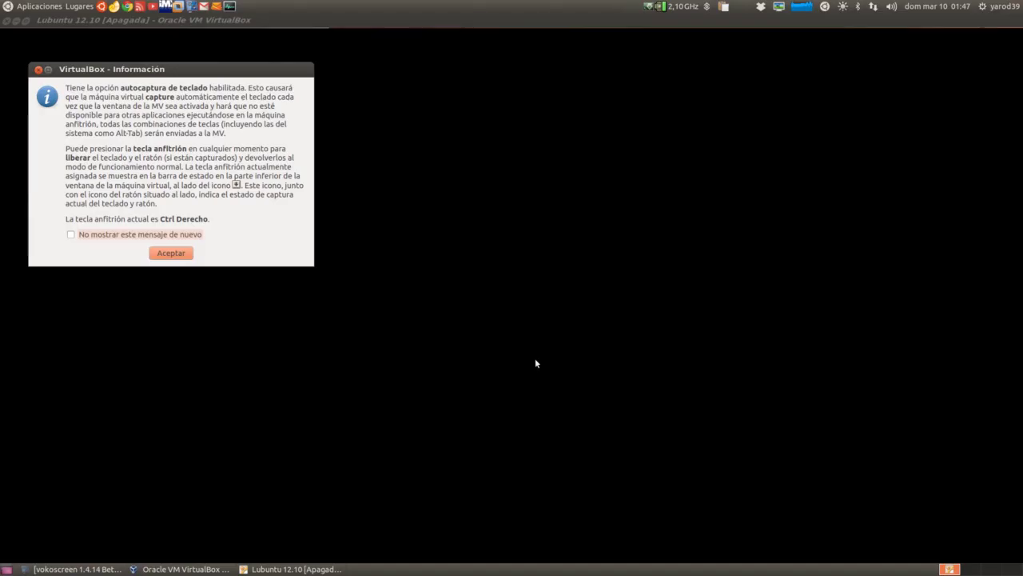
{"action": "left_click", "coordinate": [173, 254]}
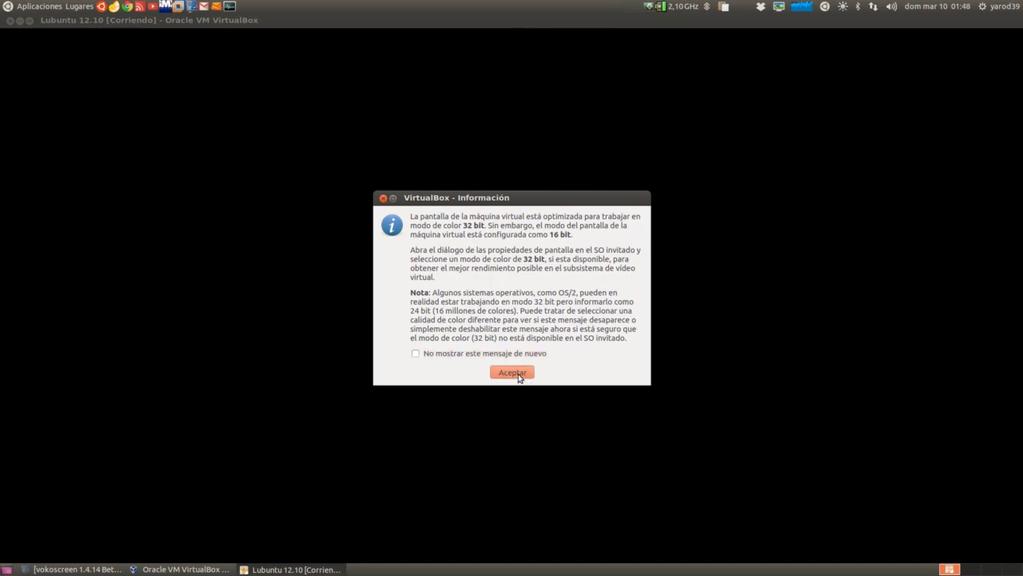
{"action": "left_click", "coordinate": [518, 373]}
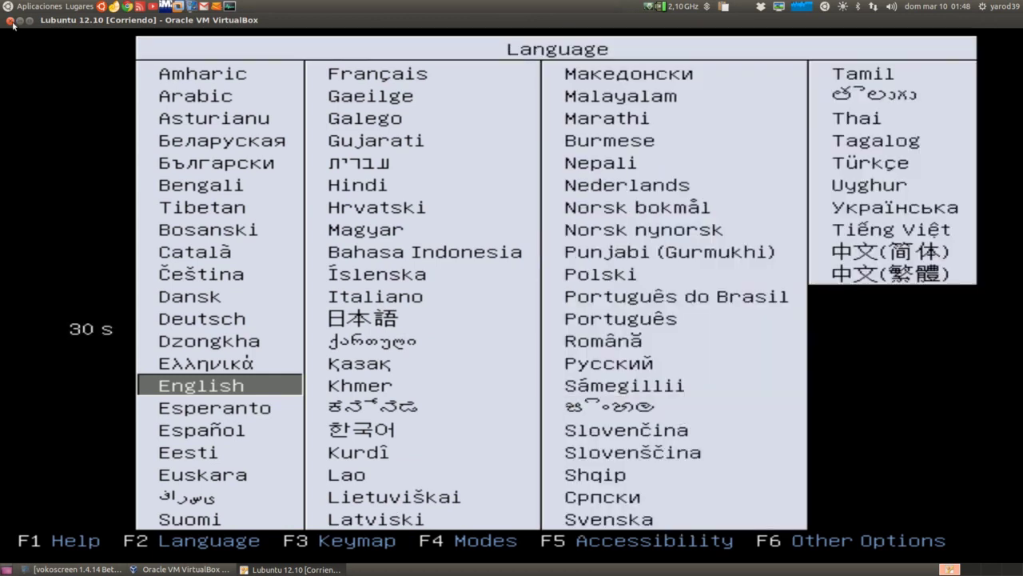
Close the VM window and confirm 'Apagar la máquina' with Aceptar
{"action": "left_click", "coordinate": [11, 22]}
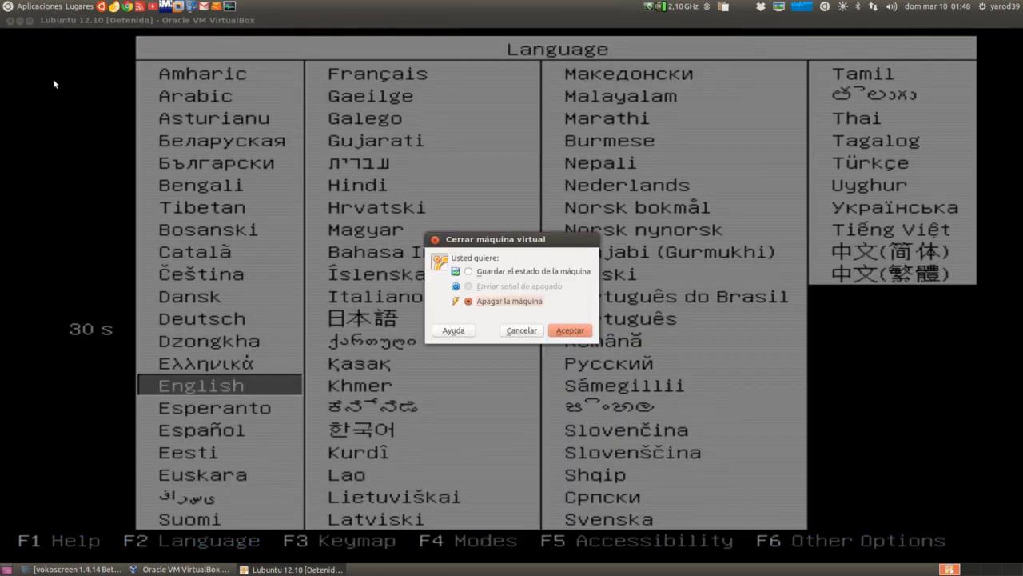
{"action": "left_click", "coordinate": [569, 330]}
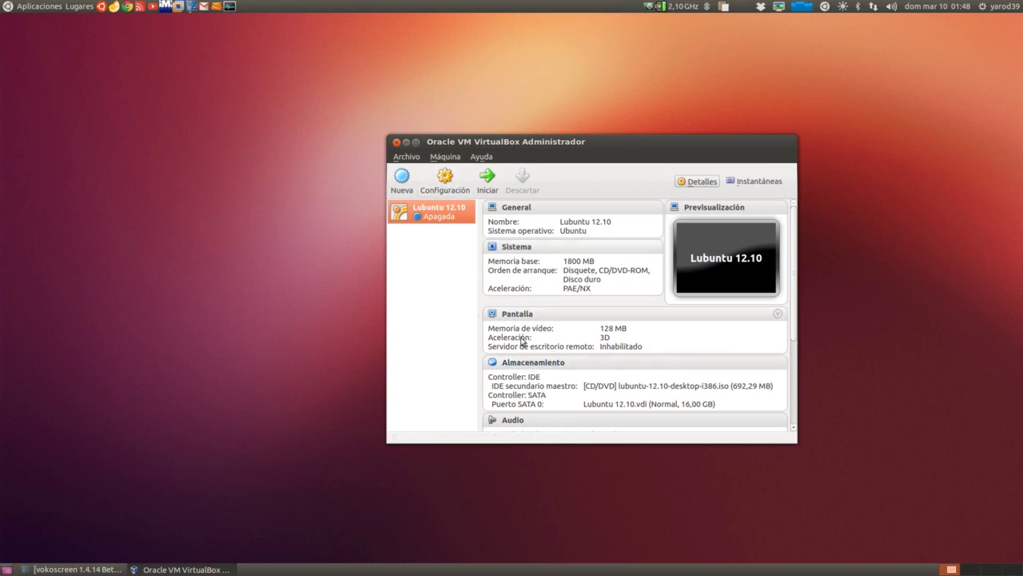
Remove the lubuntu installer CD drive from the VM's Storage with Eliminar conexión, and save with Aceptar
{"action": "left_click", "coordinate": [543, 391]}
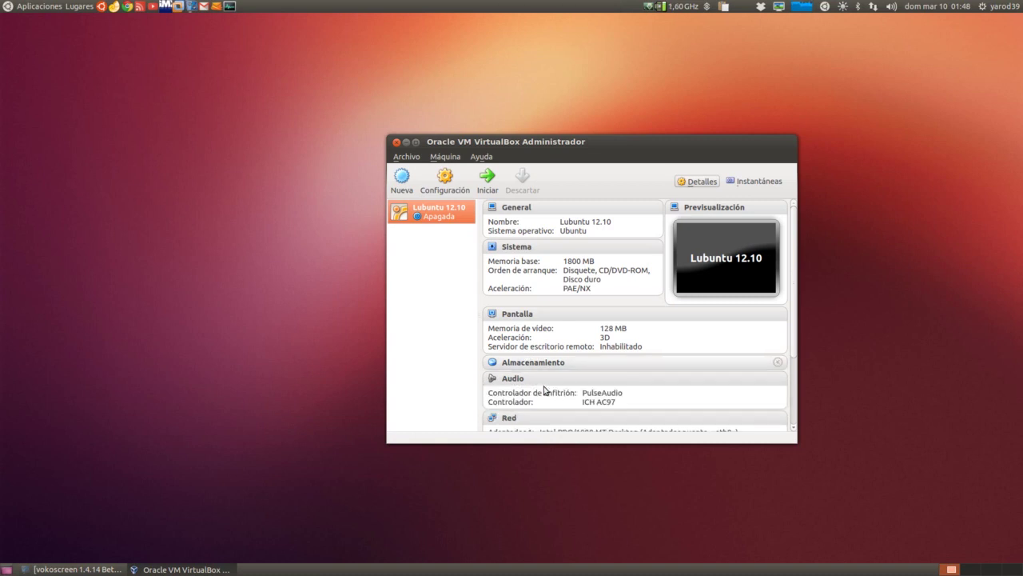
{"action": "left_click", "coordinate": [534, 364]}
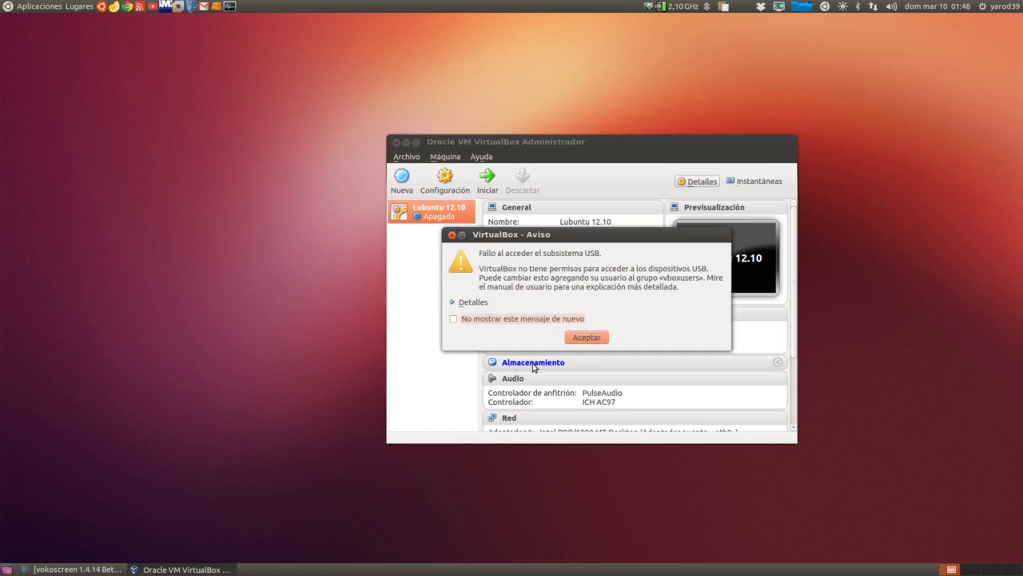
{"action": "left_click", "coordinate": [590, 342]}
{"action": "left_click", "coordinate": [592, 370]}
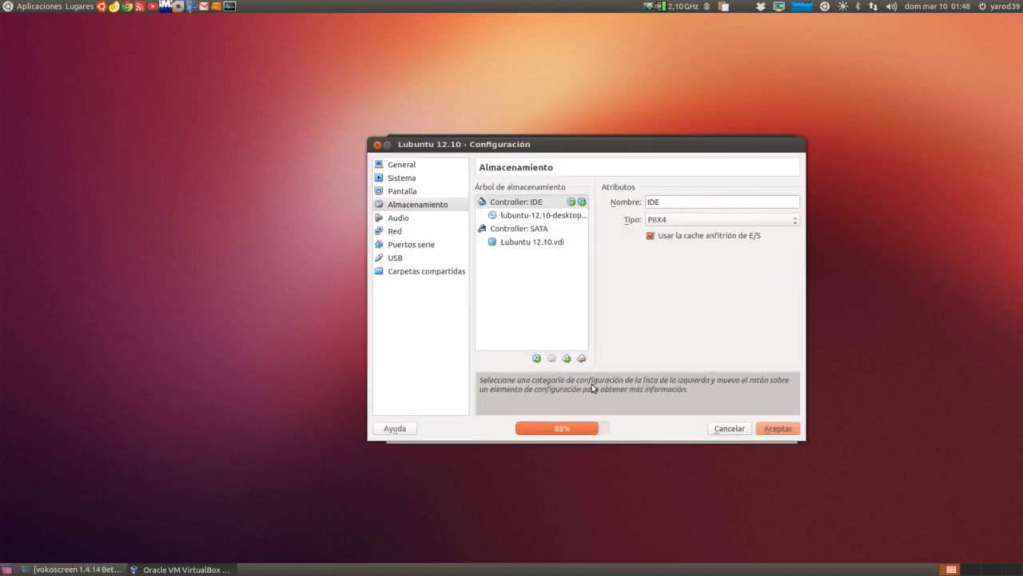
{"action": "right_click", "coordinate": [542, 217]}
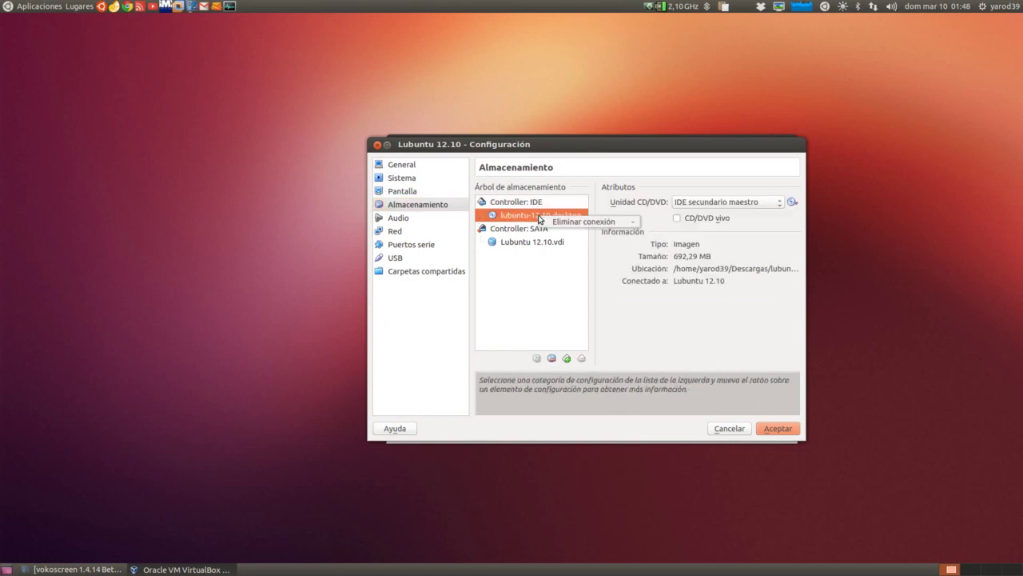
{"action": "left_click", "coordinate": [561, 223]}
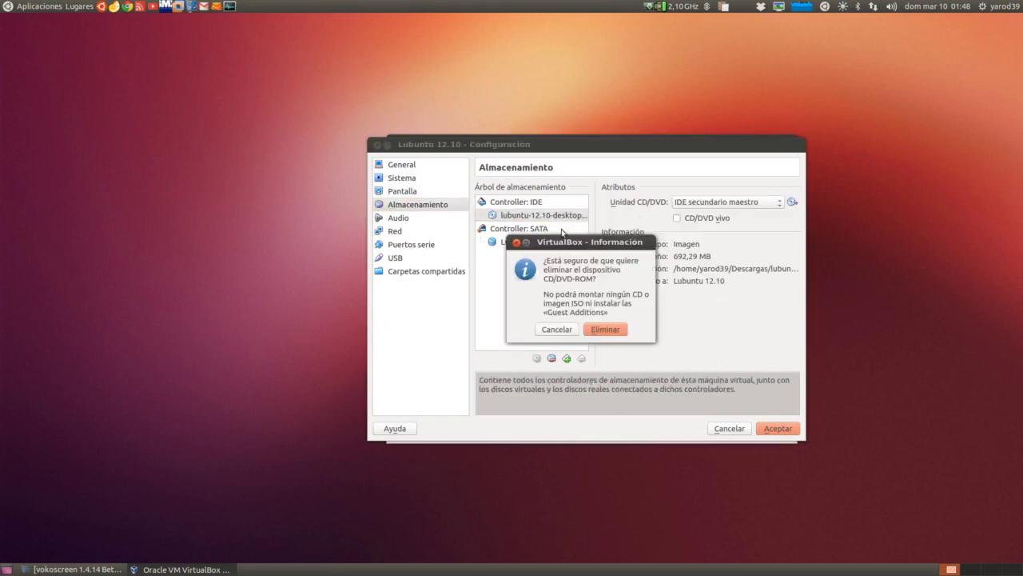
{"action": "left_click", "coordinate": [605, 330]}
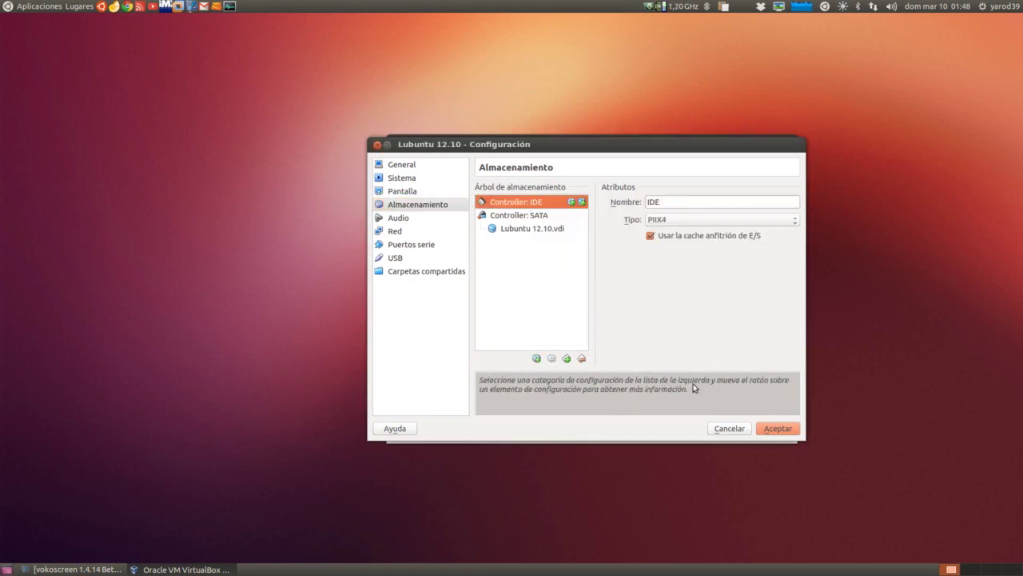
{"action": "left_click", "coordinate": [778, 430]}
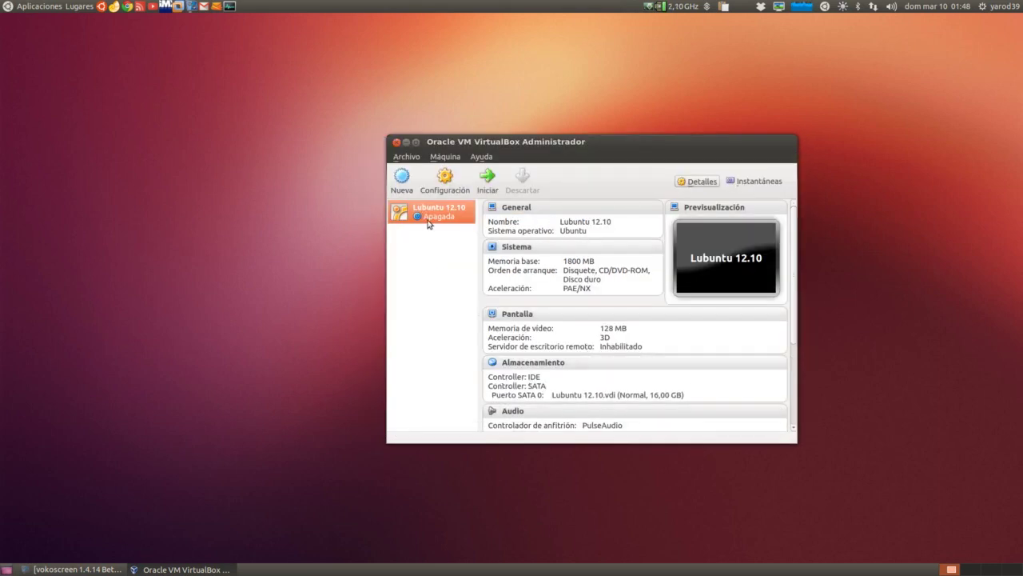
Start the Lubuntu 12.10 VM in scaled mode and dismiss the keyboard capture notice
{"action": "left_click", "coordinate": [489, 178]}
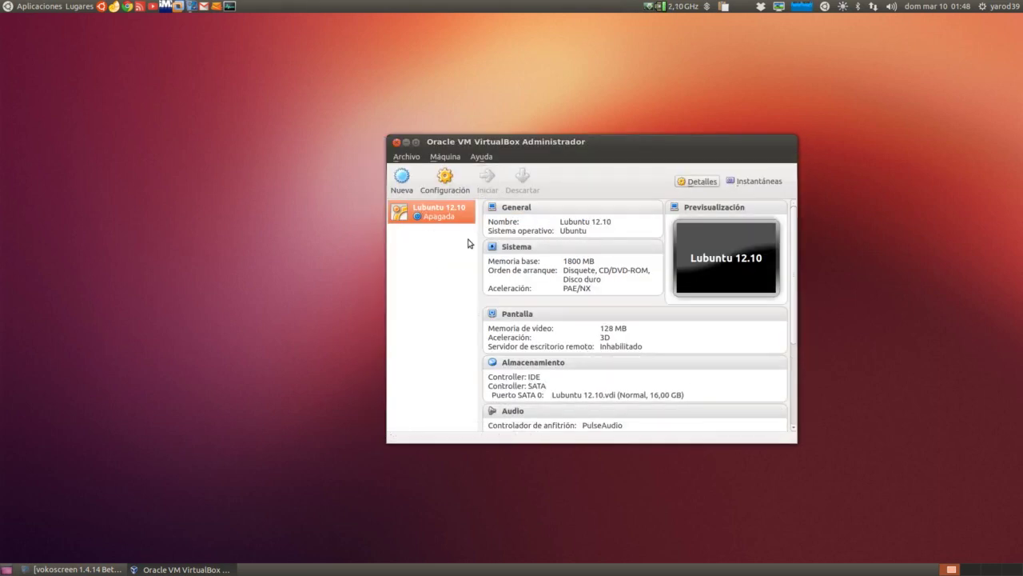
{"action": "left_click", "coordinate": [540, 362]}
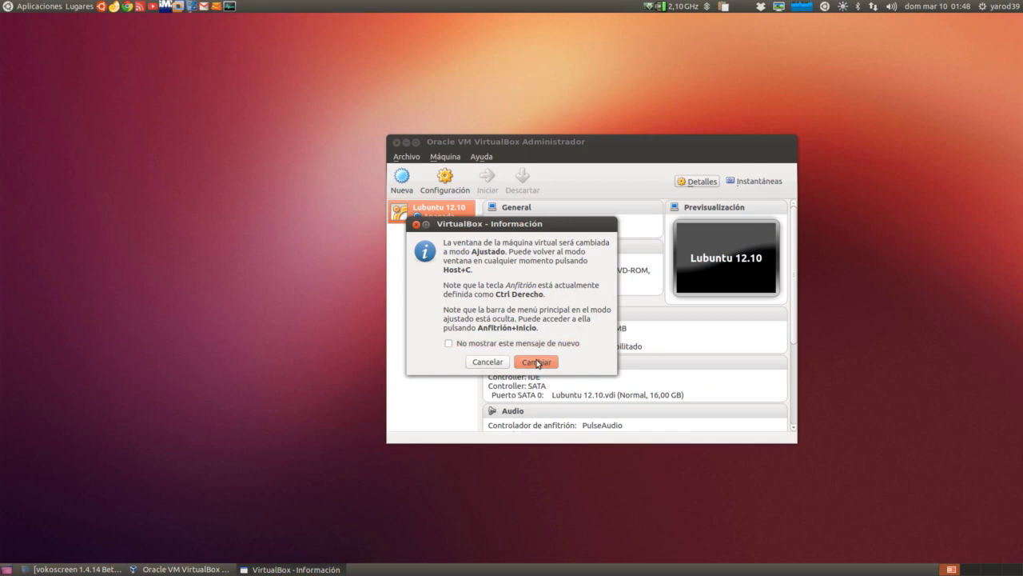
{"action": "left_click", "coordinate": [509, 382]}
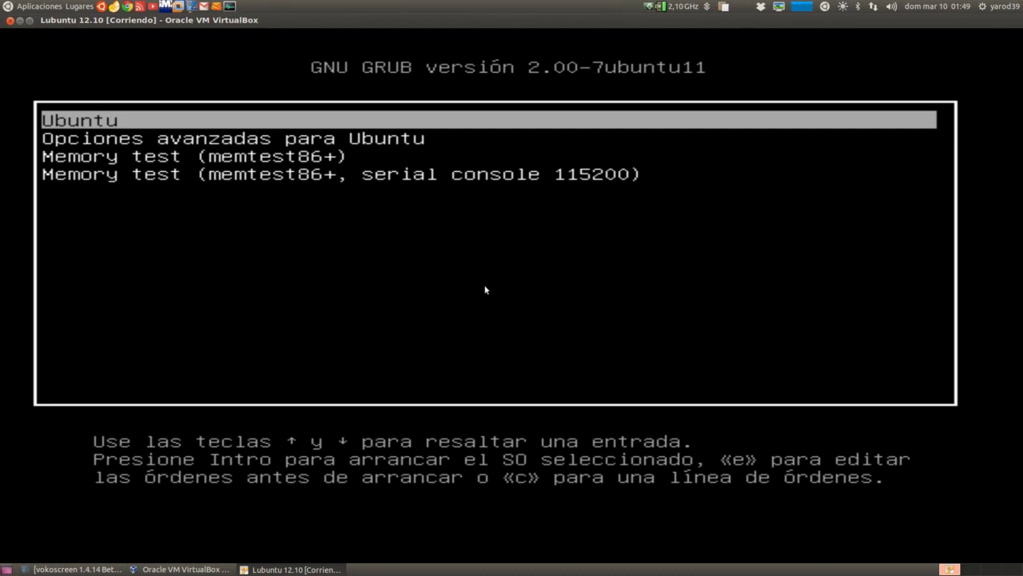
Boot the Ubuntu entry from the GNU GRUB 2.00 menu and wait for the localhost login screen
{"action": "key", "text": "Return"}
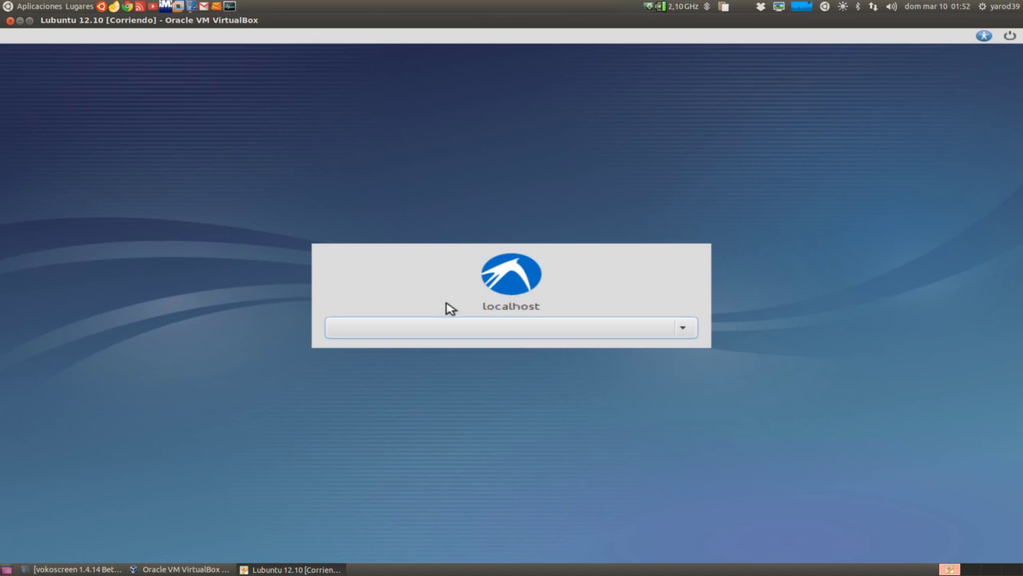
Choose the user's account from the login dropdown and enter its password in Contraseña
{"action": "left_click", "coordinate": [510, 333]}
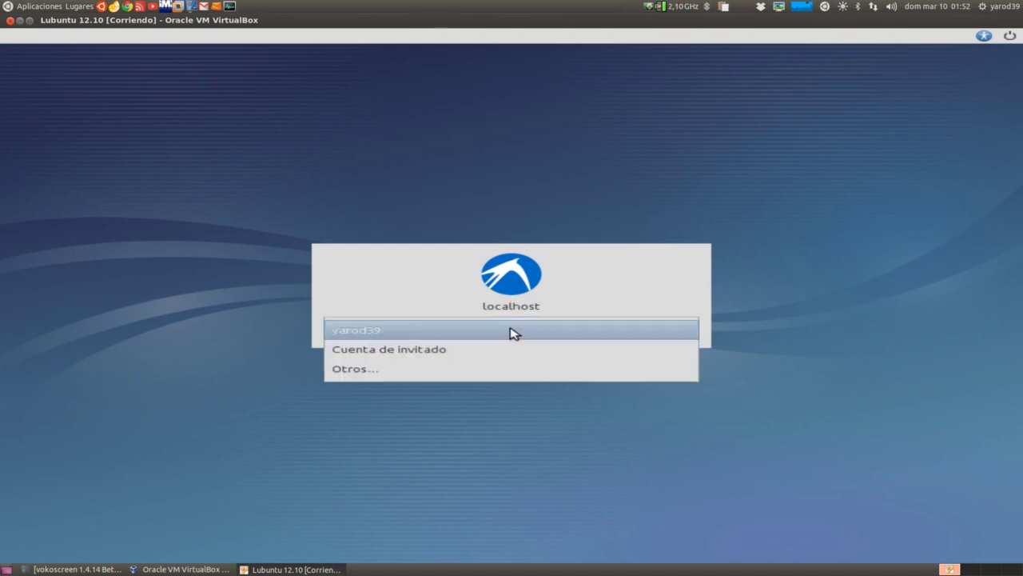
{"action": "left_click", "coordinate": [512, 332]}
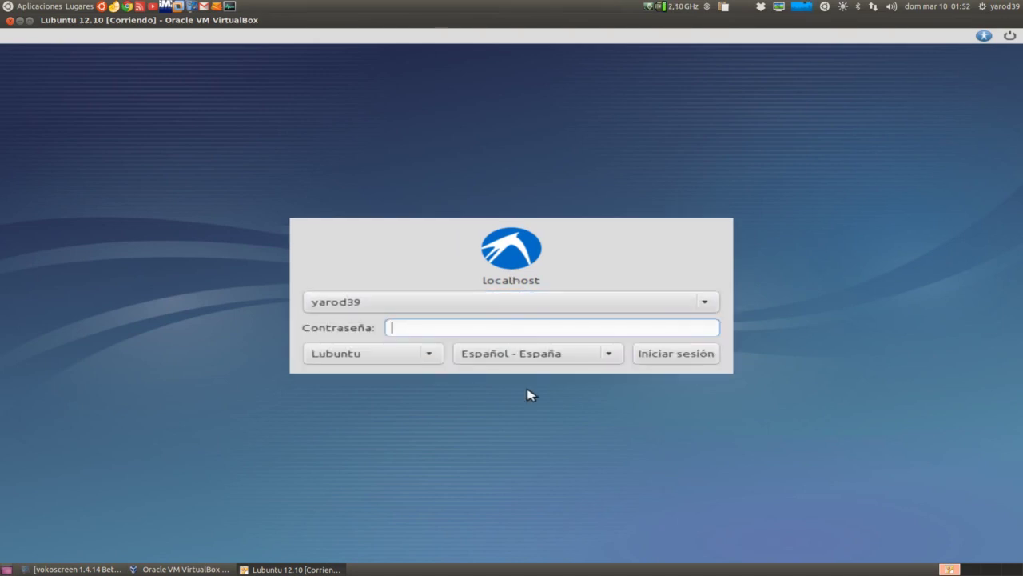
{"action": "type", "text": "••••••••"}
{"action": "key", "text": "Return"}
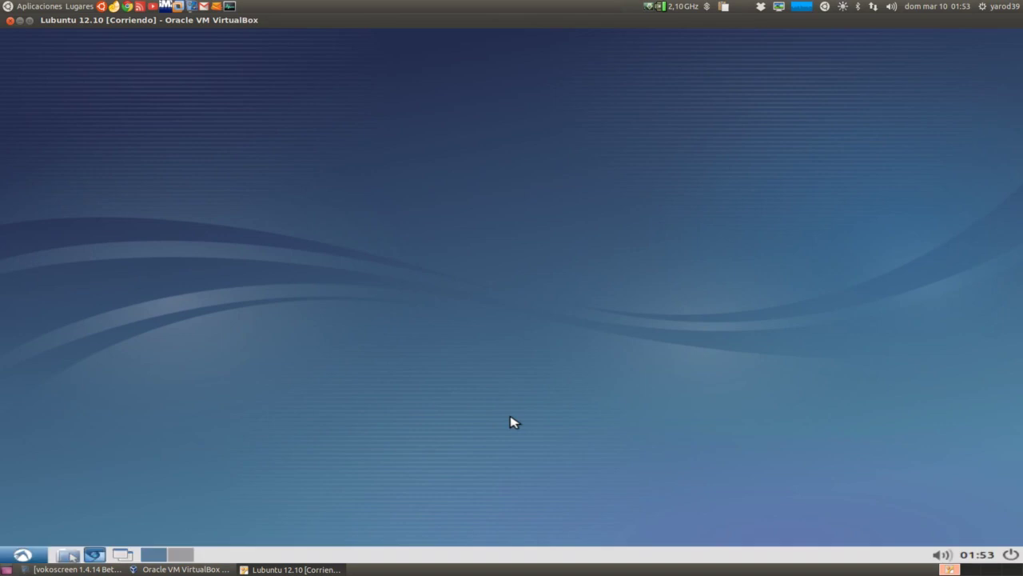
Open and close the Lubuntu application menu, then restore vokoscreen from the taskbar
{"action": "left_click", "coordinate": [24, 553]}
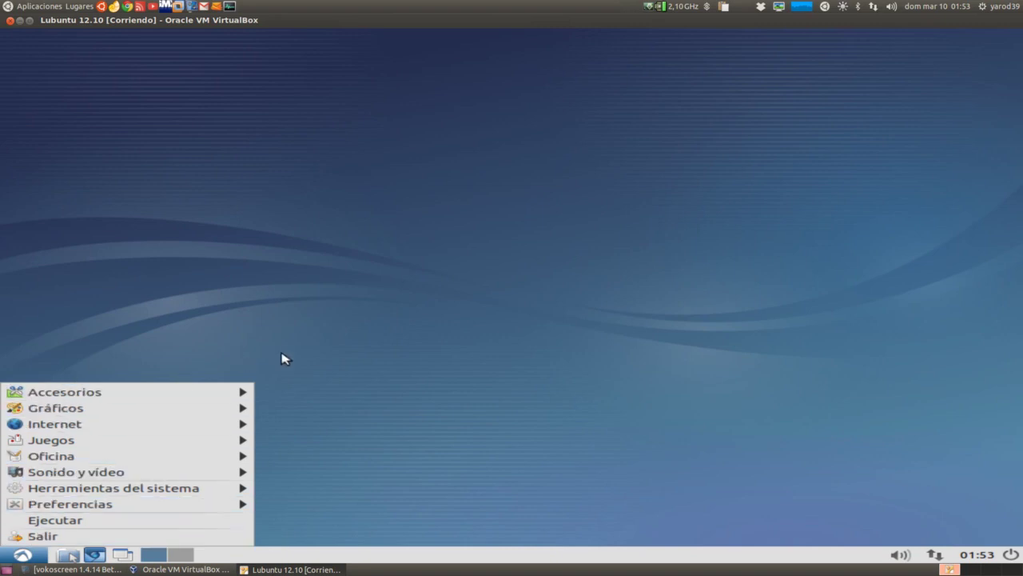
{"action": "left_click", "coordinate": [334, 357]}
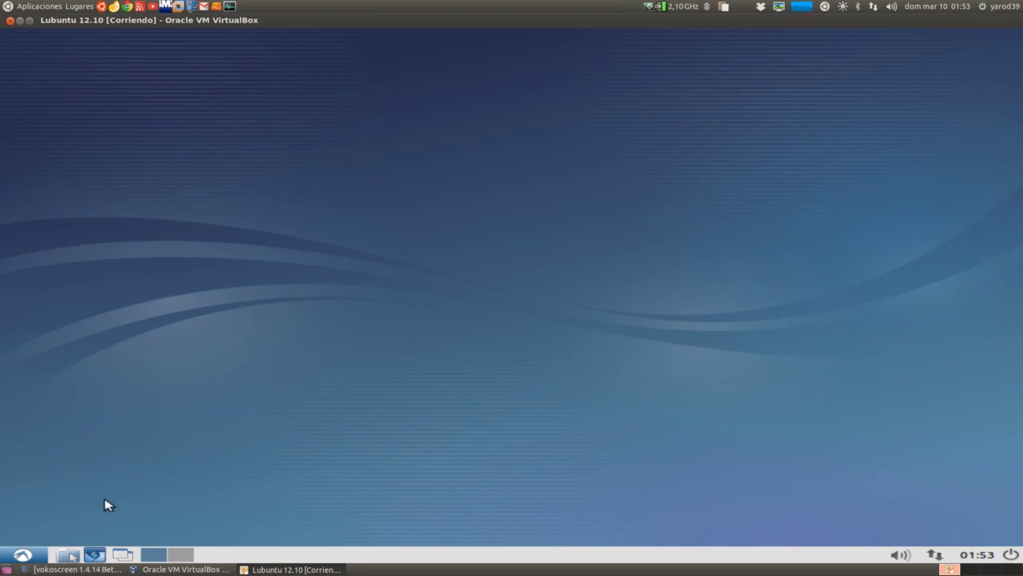
{"action": "left_click", "coordinate": [78, 569]}
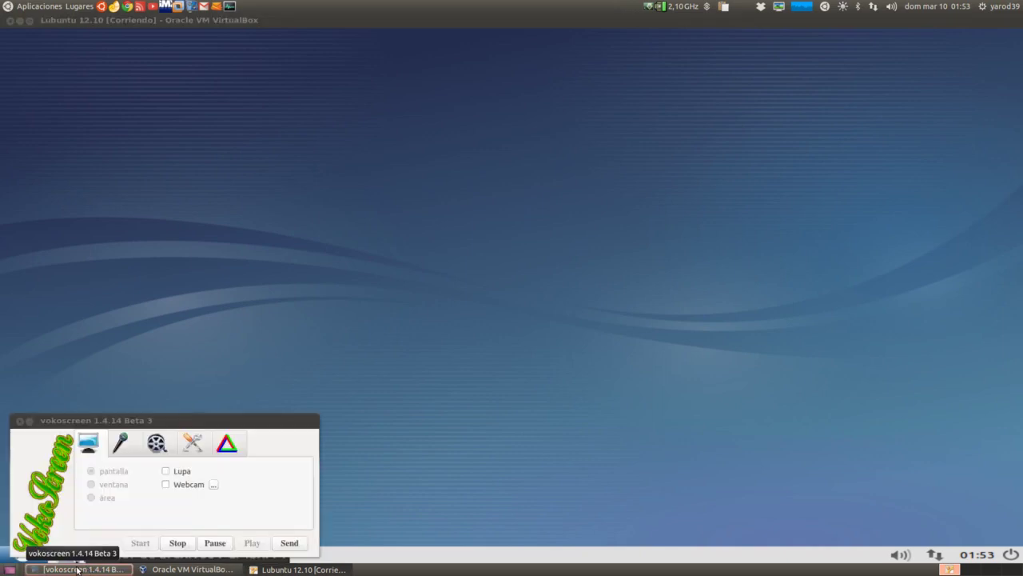